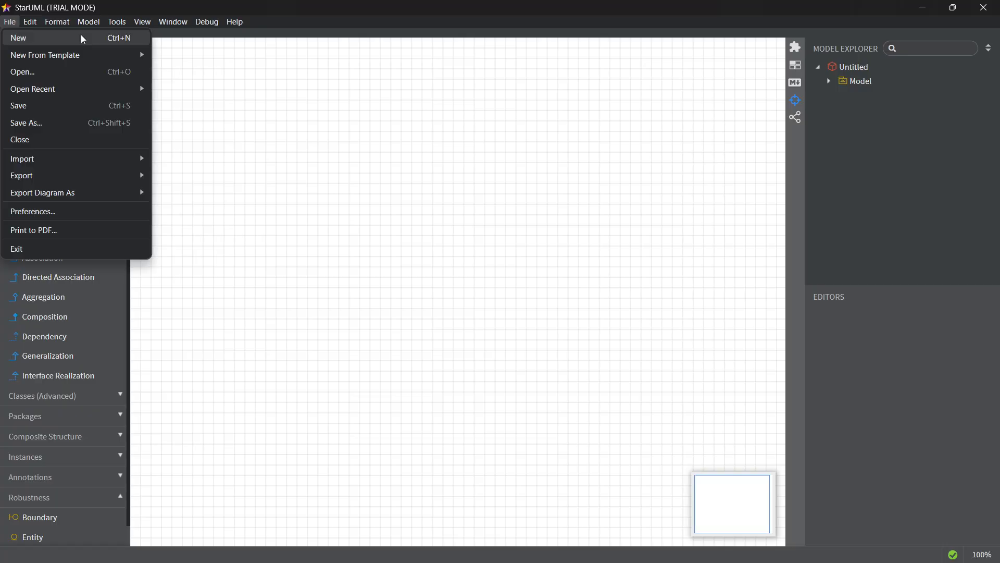
# Step: Add an ER diagram to the untitled project
pyautogui.click(477, 142)
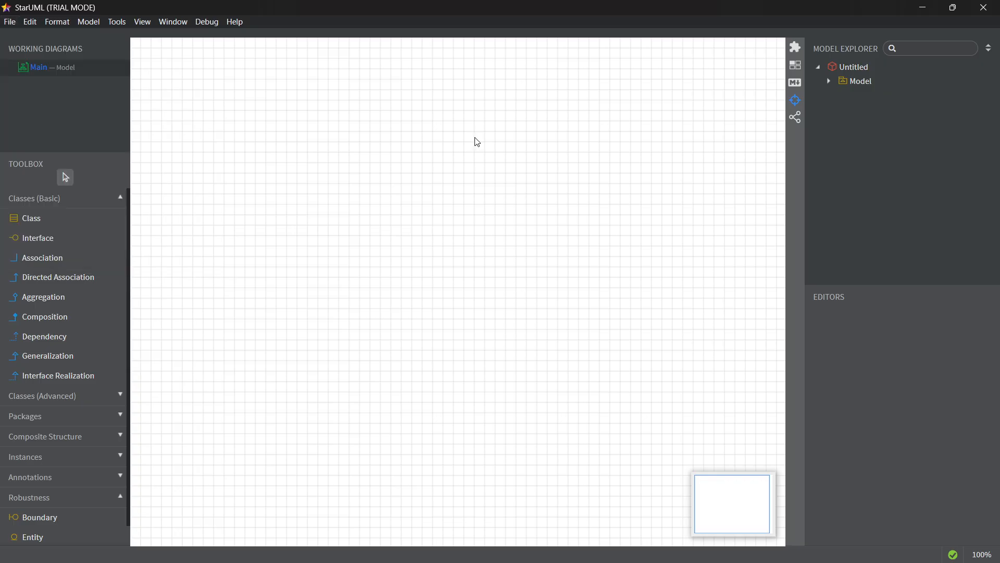
pyautogui.click(87, 24)
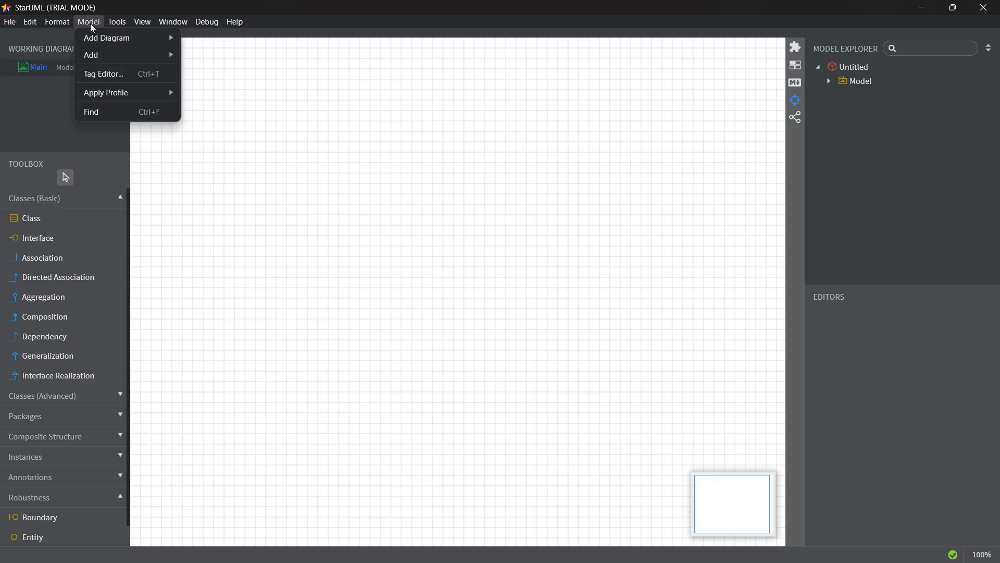
pyautogui.moveTo(116, 42)
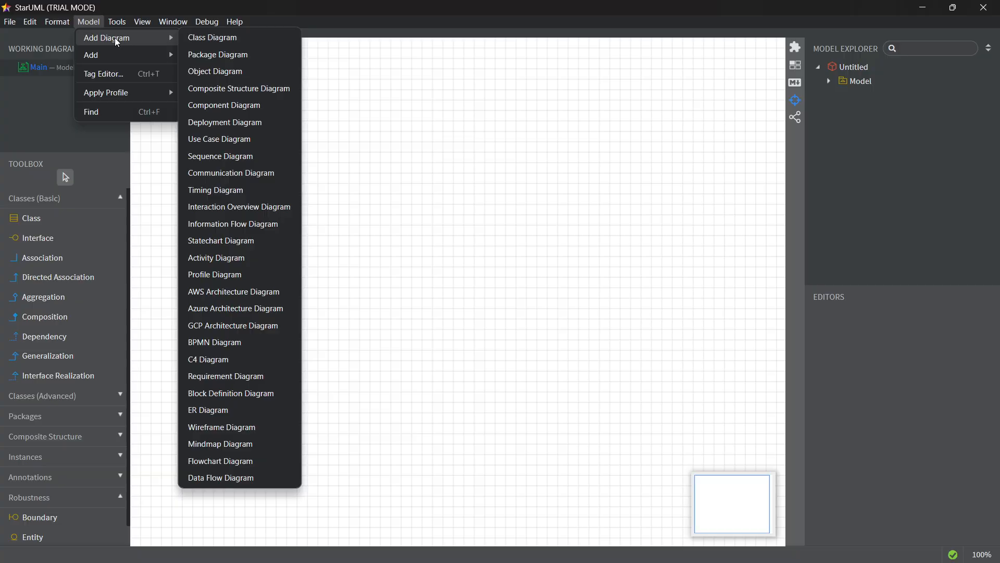
pyautogui.click(221, 411)
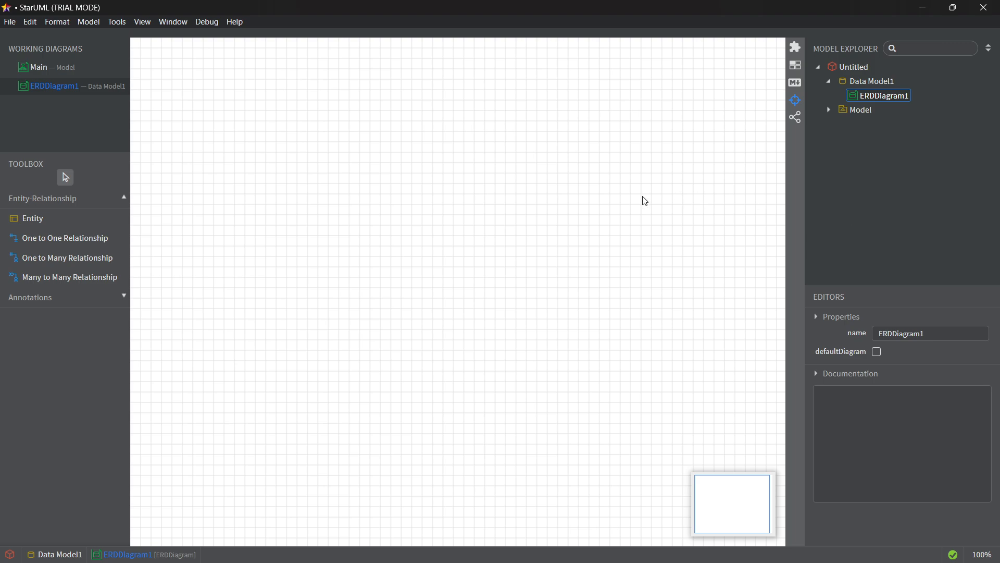
pyautogui.rightClick(855, 67)
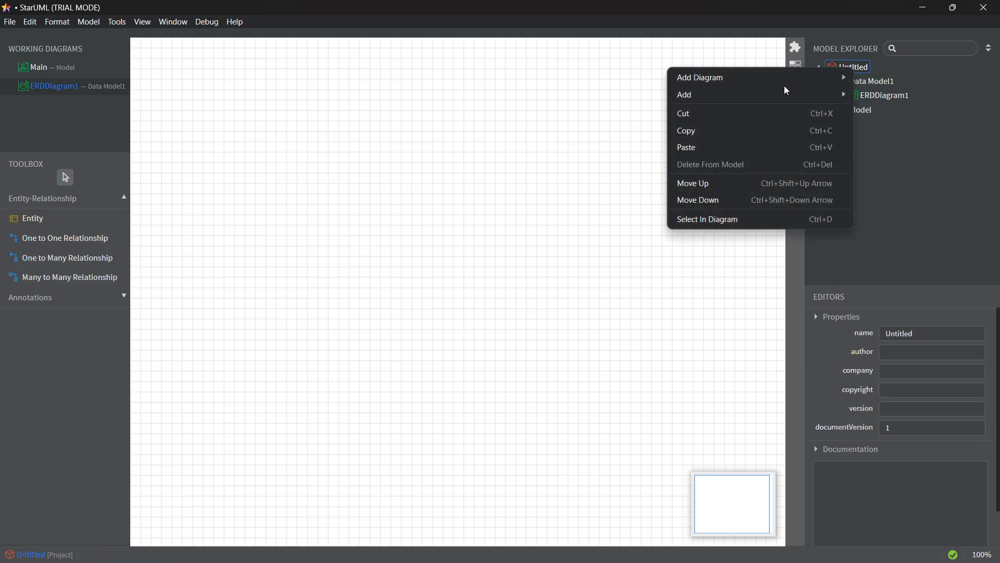
pyautogui.moveTo(784, 82)
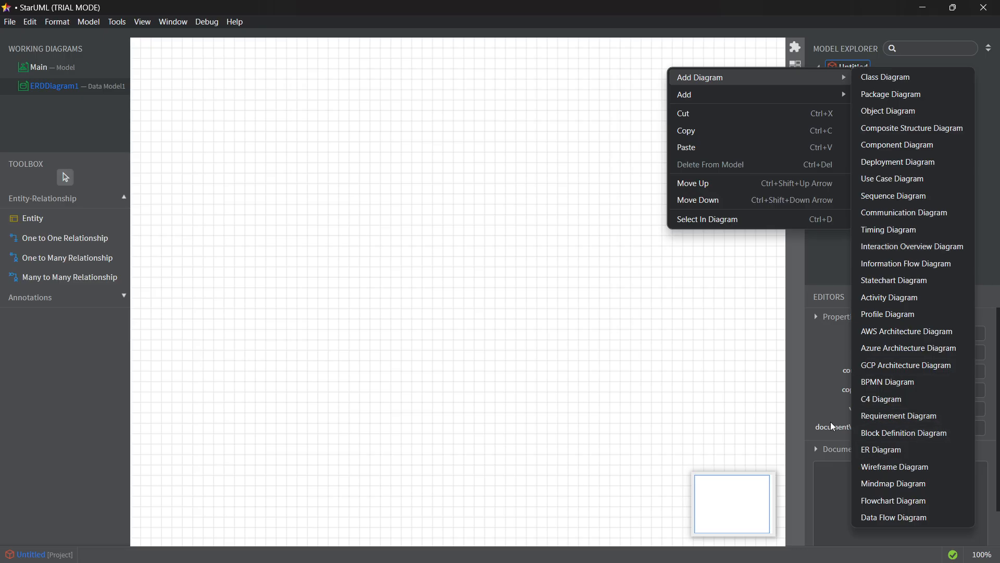
pyautogui.click(440, 341)
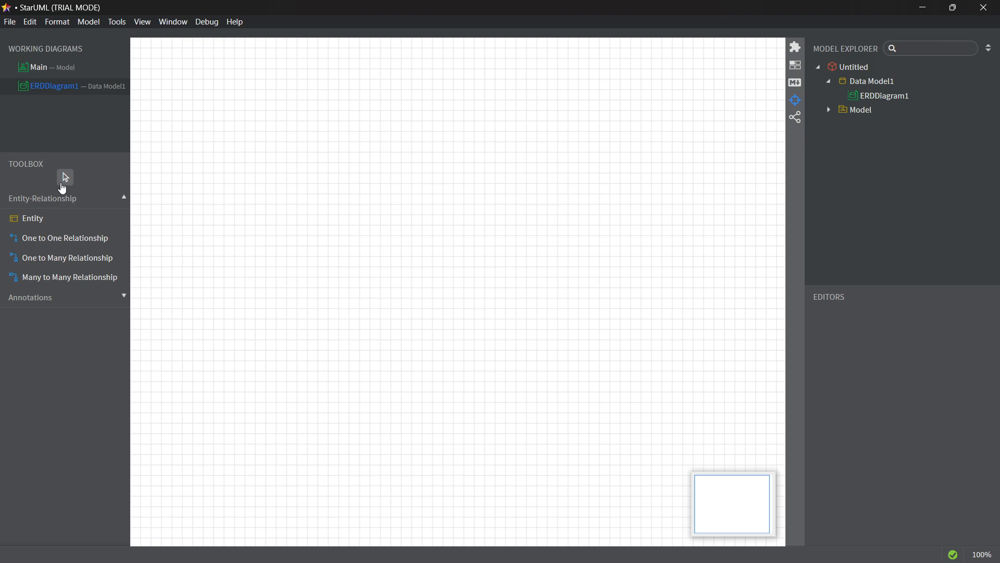
# Step: Place an entity in the upper part of the ER diagram and name it Member
pyautogui.click(51, 219)
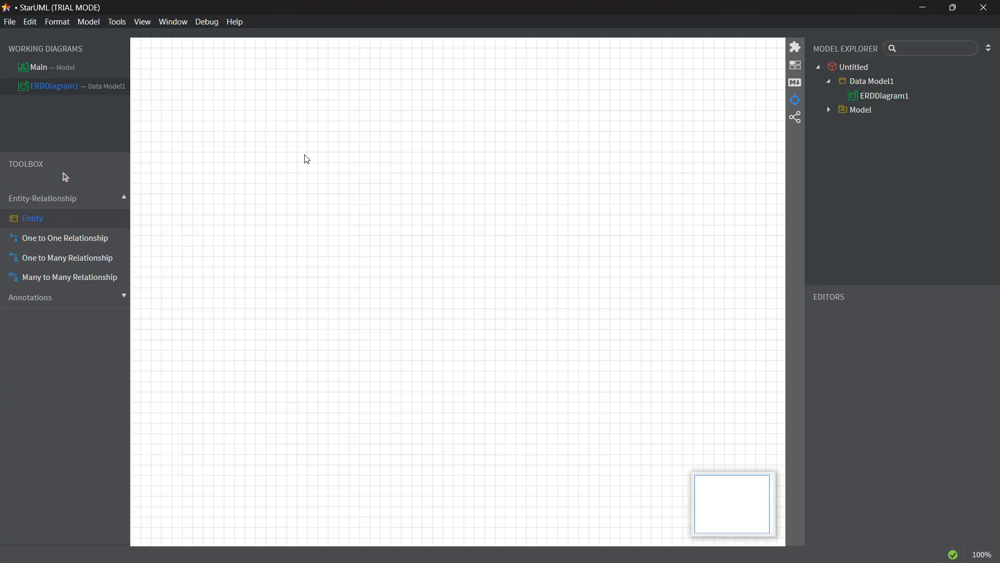
pyautogui.click(282, 121)
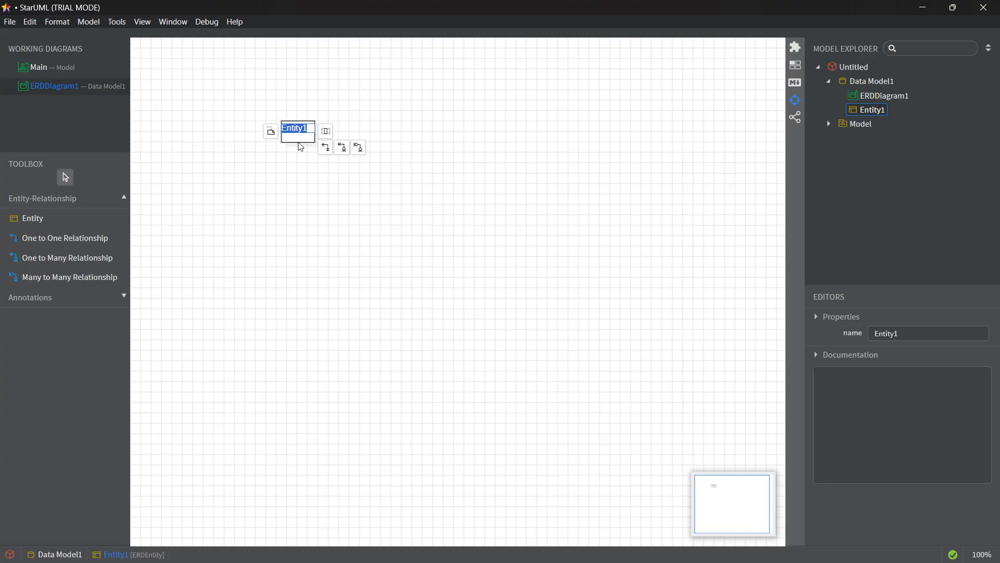
pyautogui.click(301, 172)
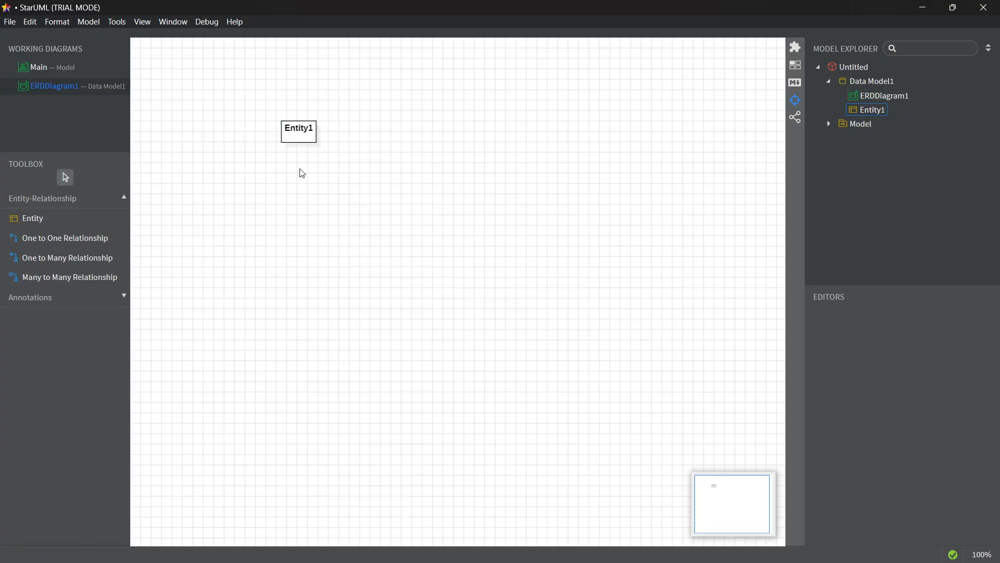
pyautogui.doubleClick(304, 137)
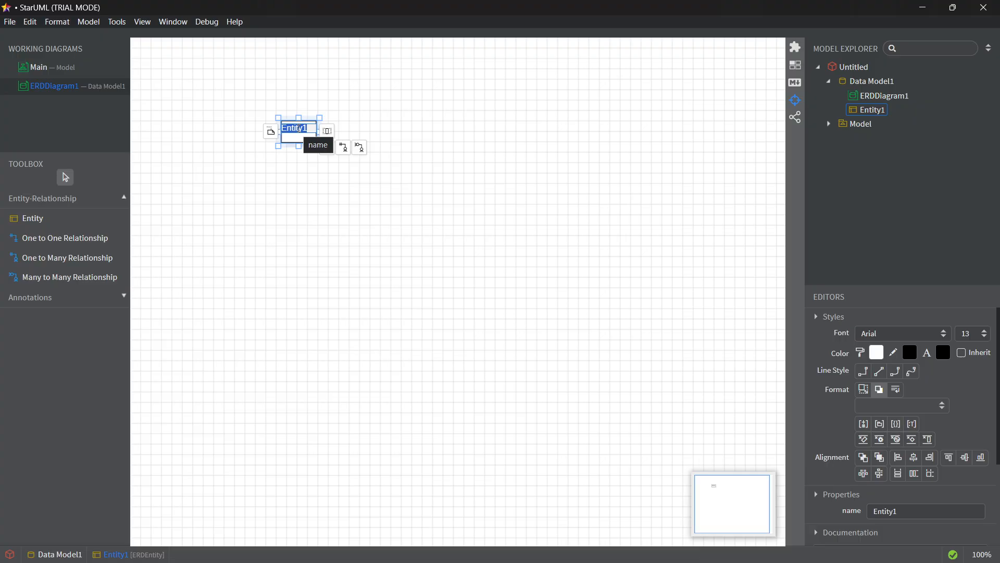
pyautogui.write('Member')
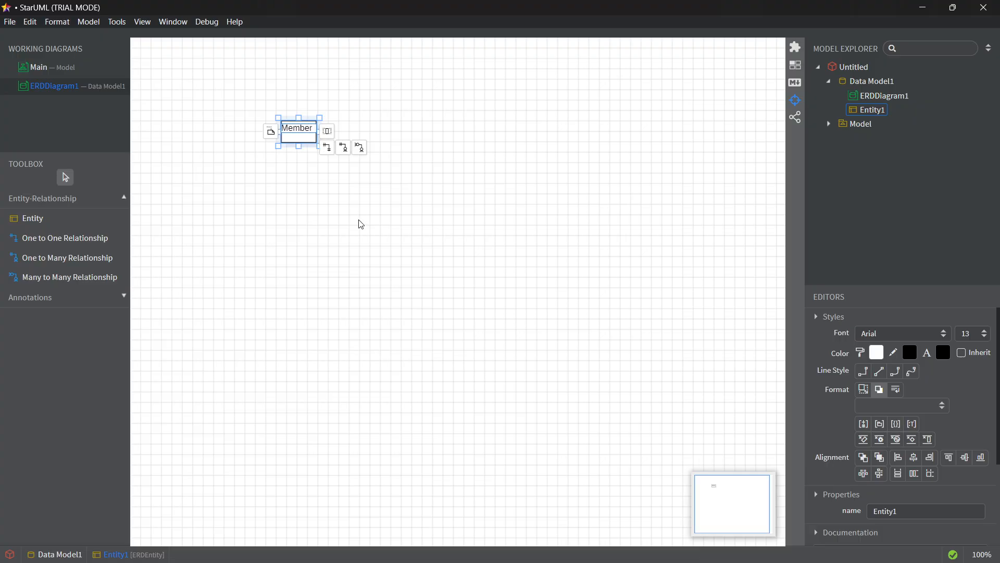
pyautogui.click(326, 163)
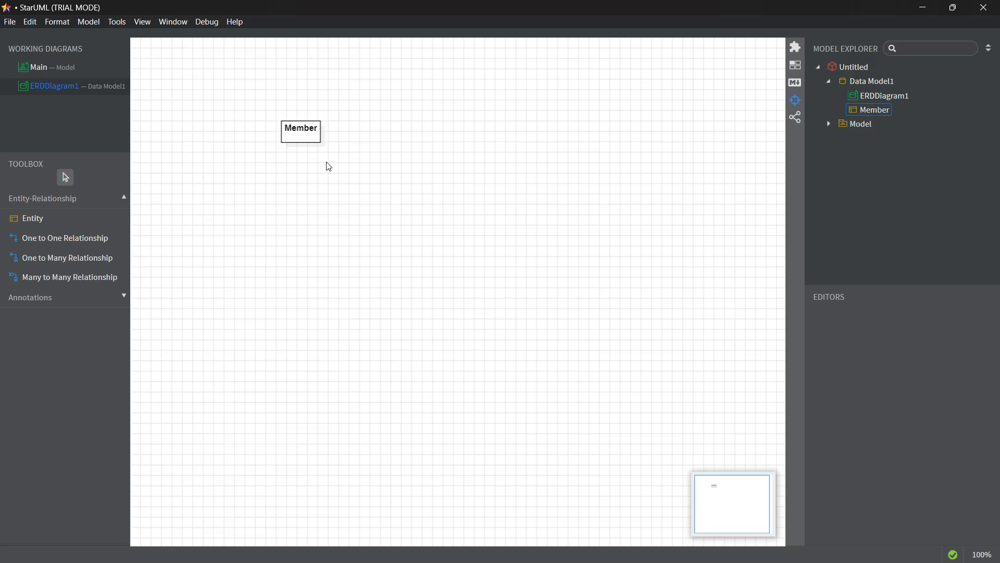
# Step: Add four columns to the Member entity, keeping their default names
pyautogui.rightClick(308, 132)
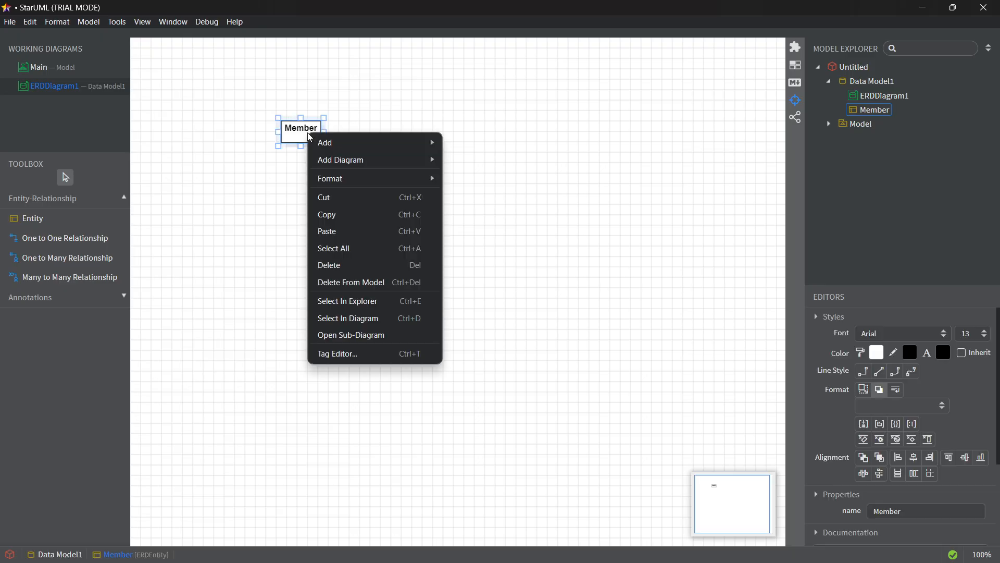
pyautogui.moveTo(422, 144)
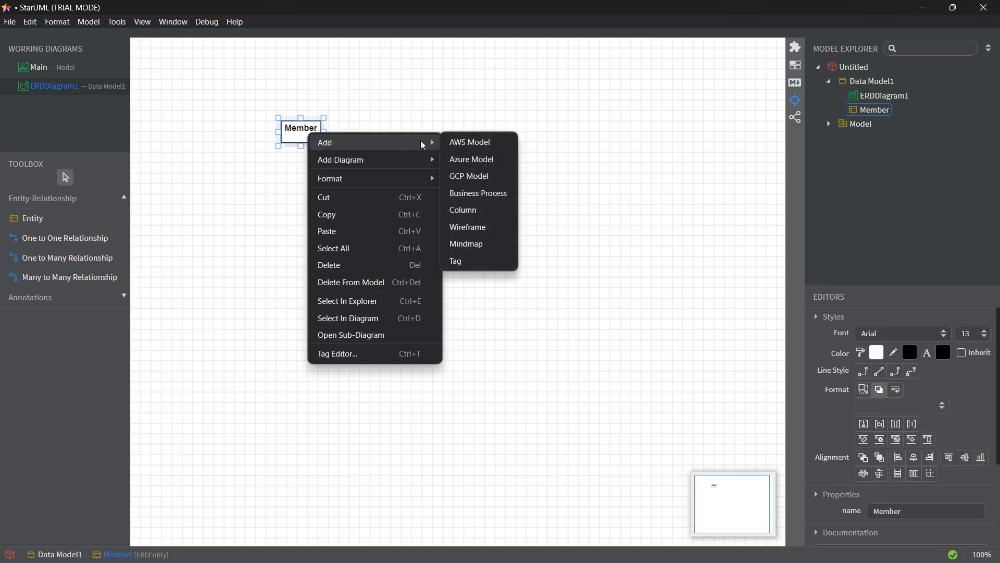
pyautogui.click(479, 209)
pyautogui.click(325, 134)
pyautogui.rightClick(325, 134)
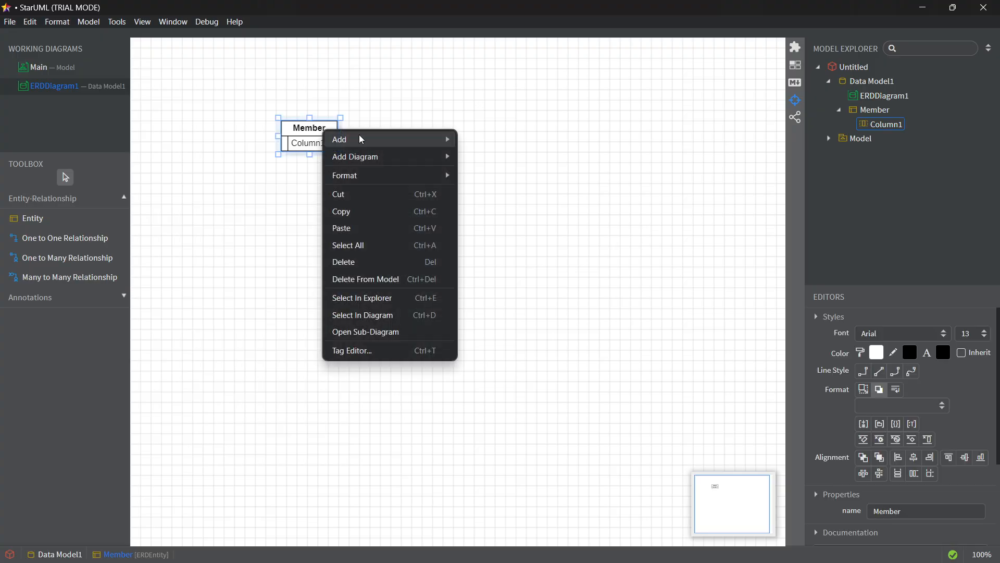
pyautogui.moveTo(362, 138)
pyautogui.click(482, 208)
pyautogui.click(332, 133)
pyautogui.rightClick(333, 133)
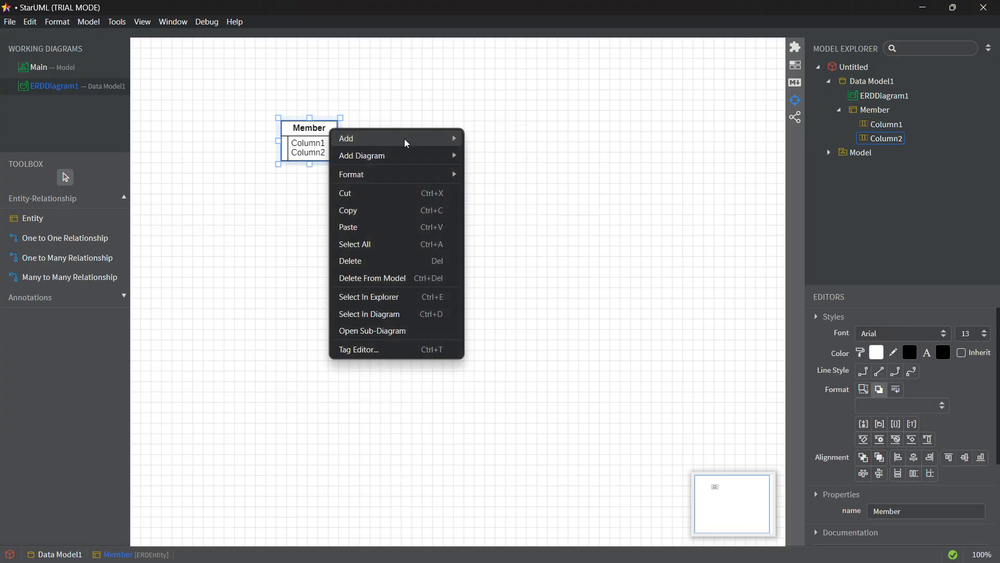
pyautogui.moveTo(404, 138)
pyautogui.click(502, 212)
pyautogui.click(331, 131)
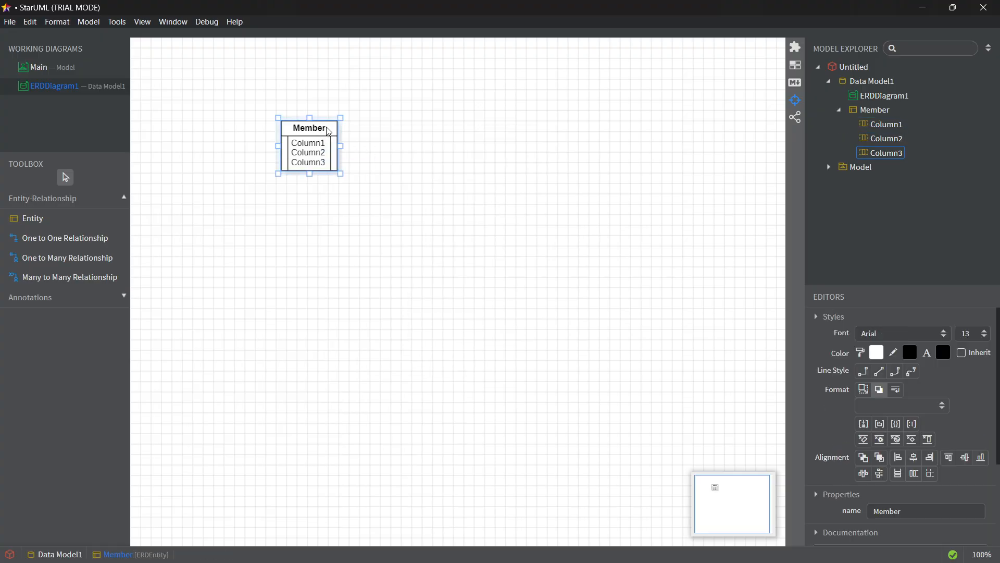
pyautogui.rightClick(331, 131)
pyautogui.click(495, 209)
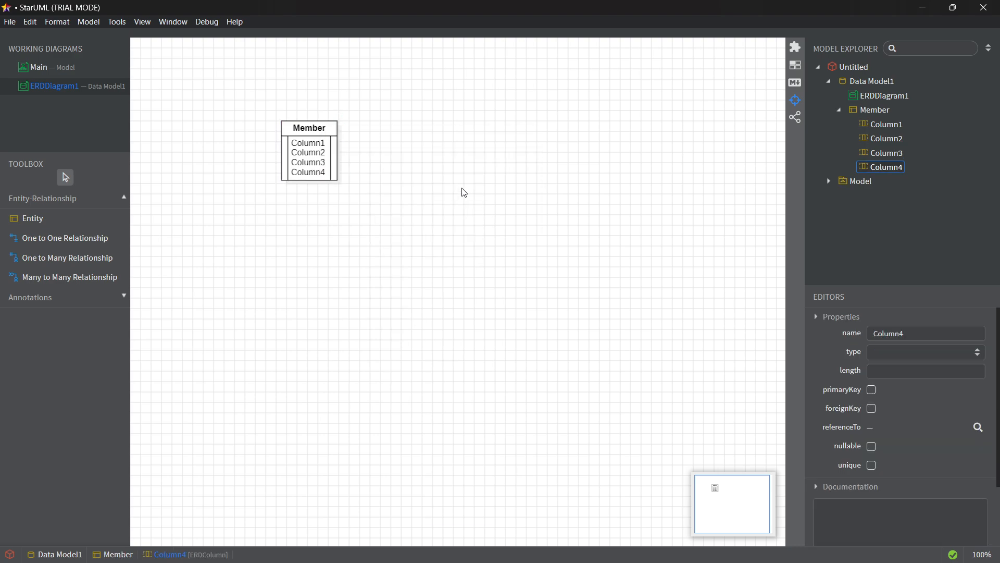
# Step: Rename the Member entity's first column to member_id and make it the primary key
pyautogui.doubleClick(307, 141)
pyautogui.write('member_id')
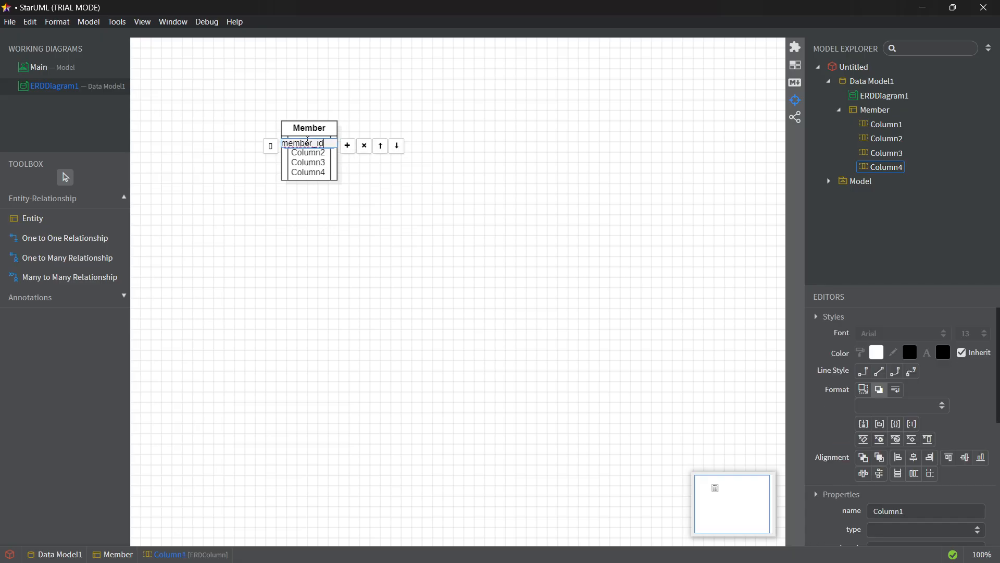
pyautogui.click(404, 224)
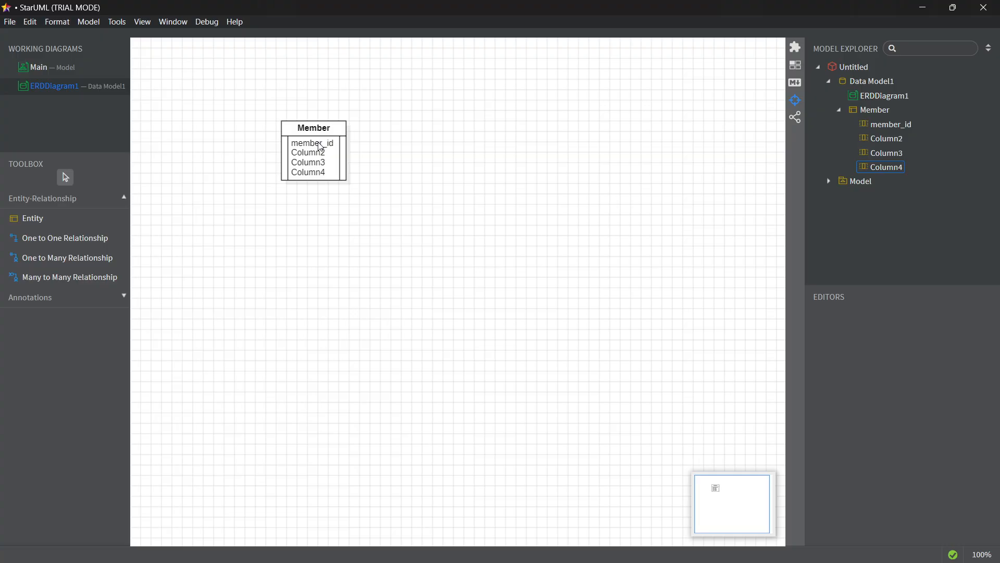
pyautogui.click(321, 147)
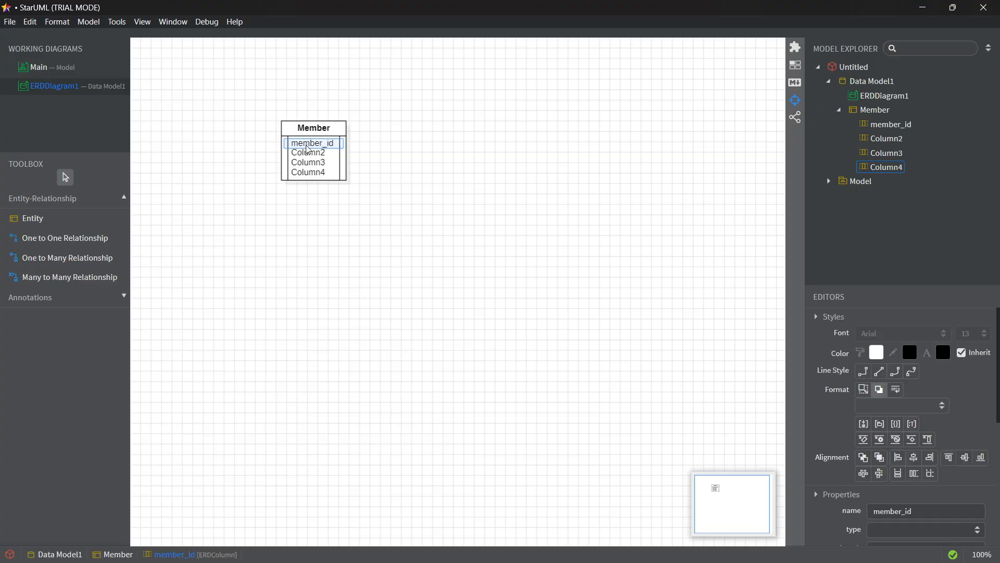
pyautogui.doubleClick(307, 148)
pyautogui.click(270, 146)
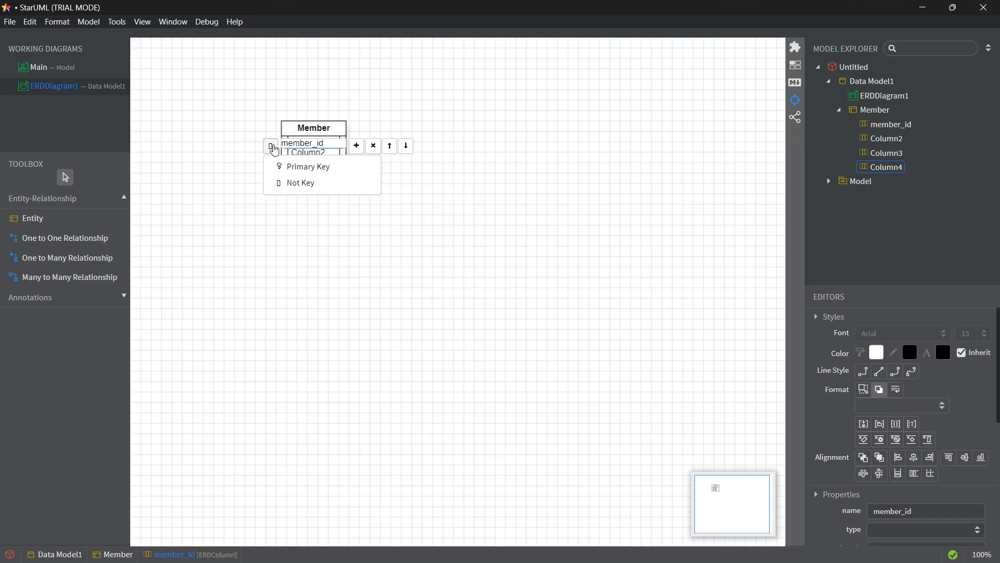
pyautogui.click(316, 171)
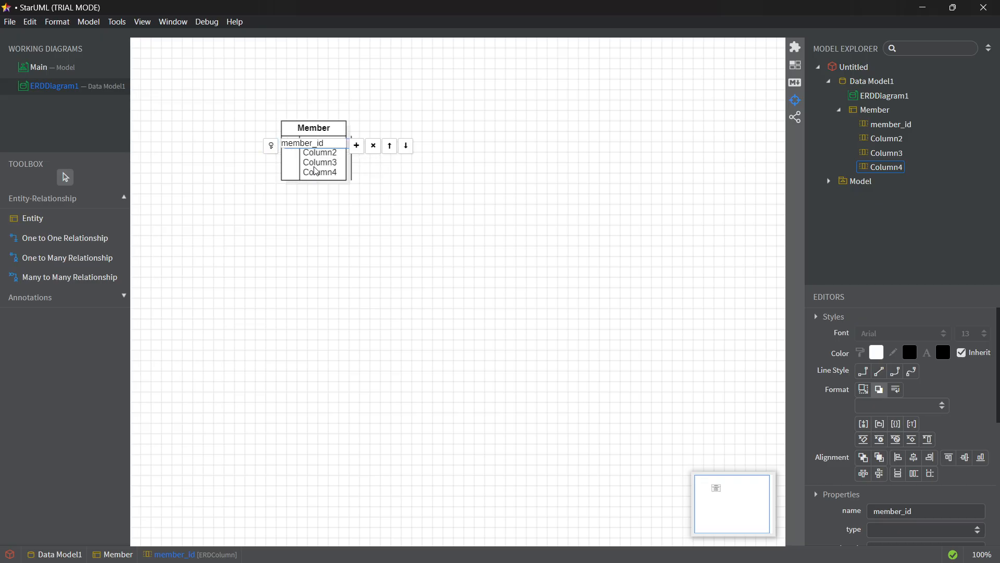
pyautogui.click(415, 214)
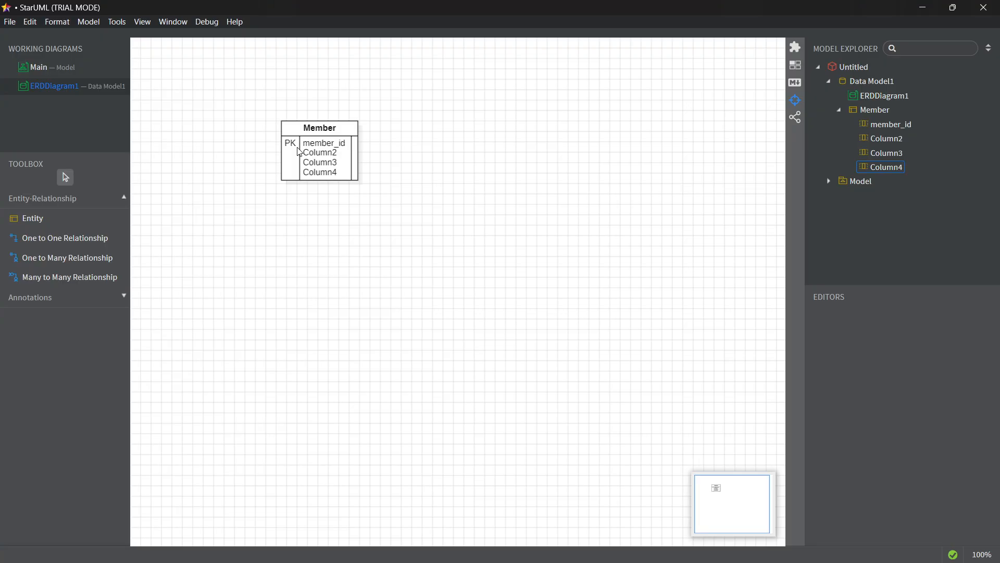
# Step: Rename the Member entity's remaining three columns to name, email and phone, in that order
pyautogui.click(327, 155)
pyautogui.doubleClick(326, 156)
pyautogui.write('name')
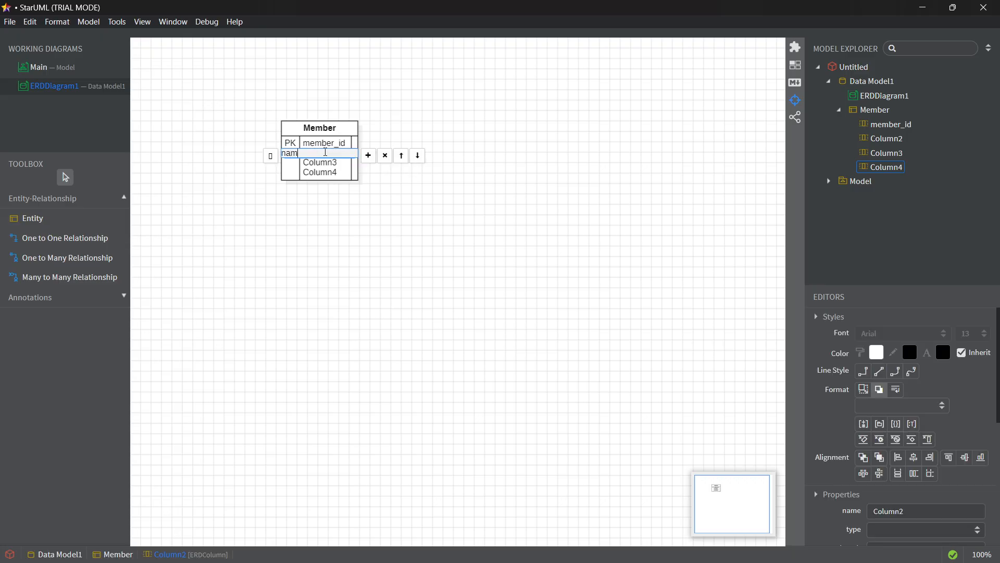
pyautogui.click(330, 165)
pyautogui.doubleClick(329, 163)
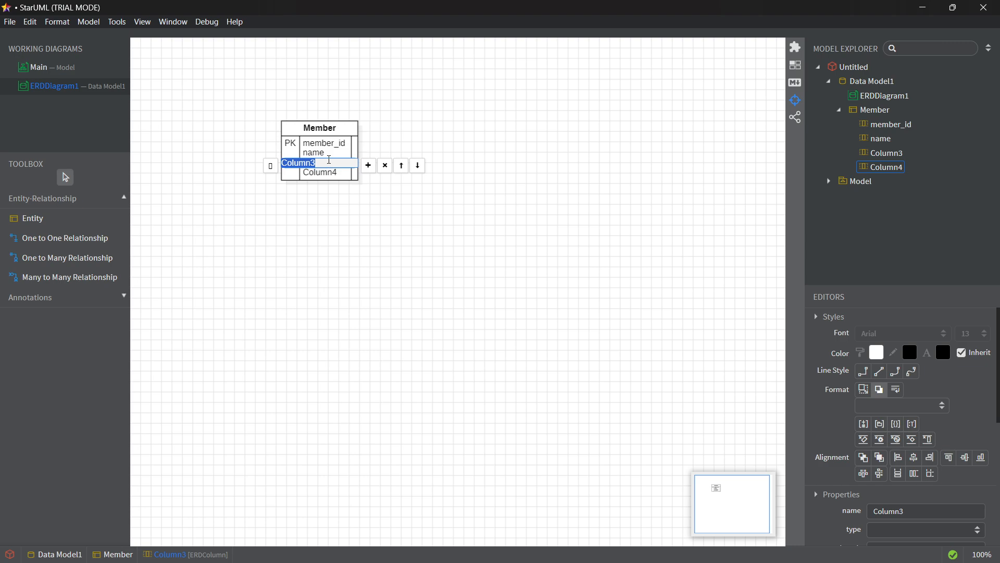
pyautogui.write('email')
pyautogui.click(317, 173)
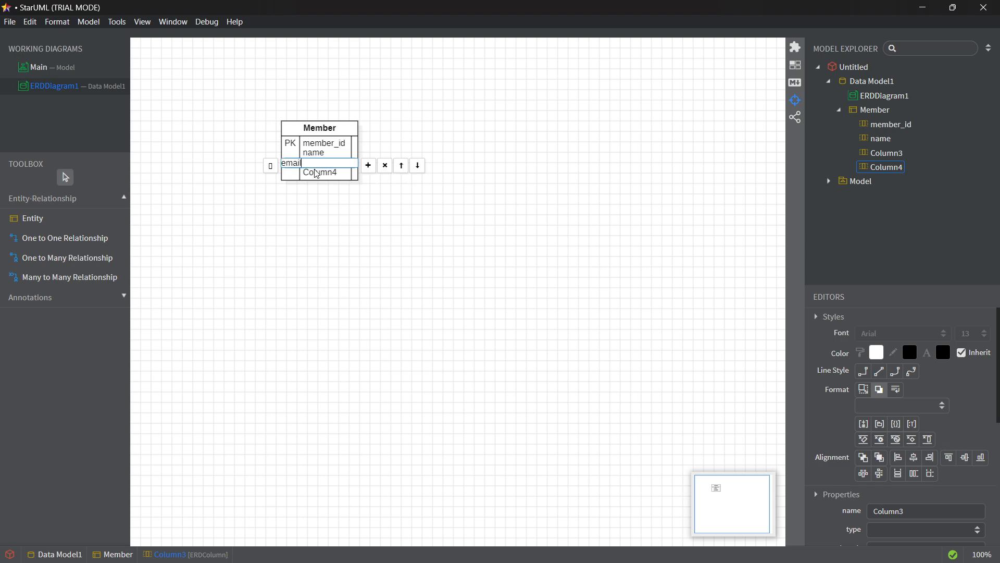
pyautogui.doubleClick(317, 173)
pyautogui.write('phone')
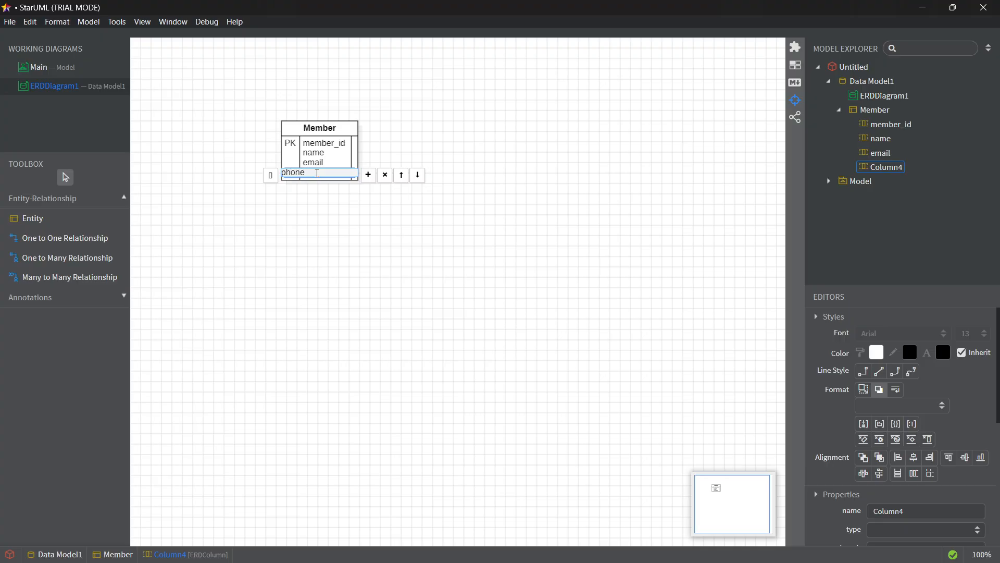
pyautogui.click(331, 224)
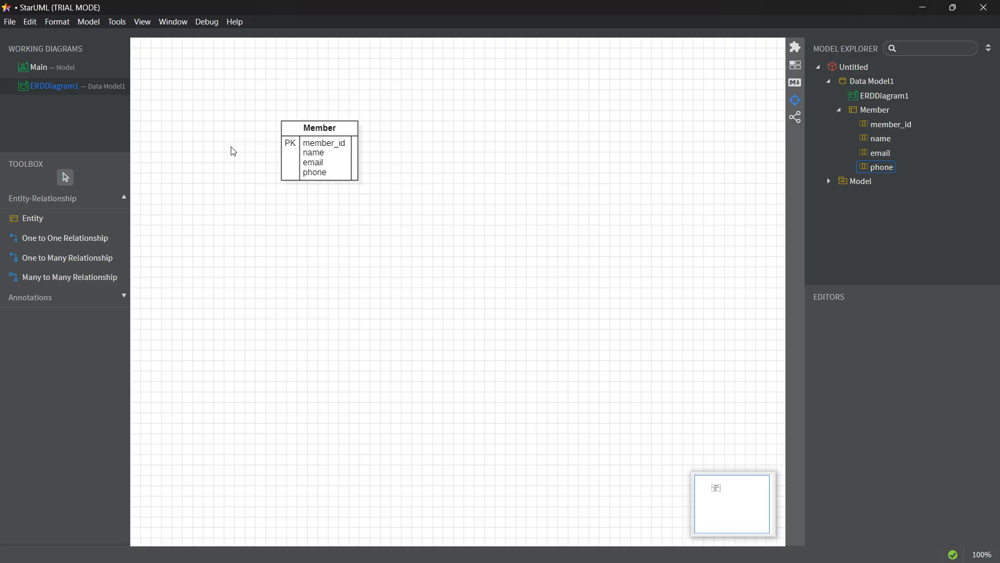
# Step: Place a second entity named Book beside the Member entity and shift it slightly up and towards Member
pyautogui.click(63, 219)
pyautogui.moveTo(434, 126); pyautogui.dragTo(468, 147)
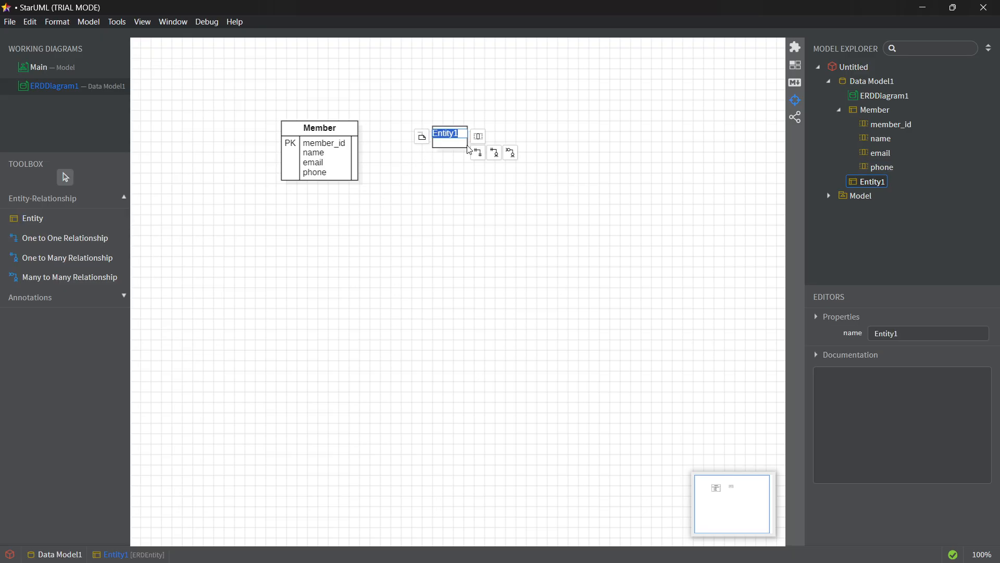
pyautogui.write('Book')
pyautogui.press('Return')
pyautogui.moveTo(450, 143); pyautogui.dragTo(446, 134)
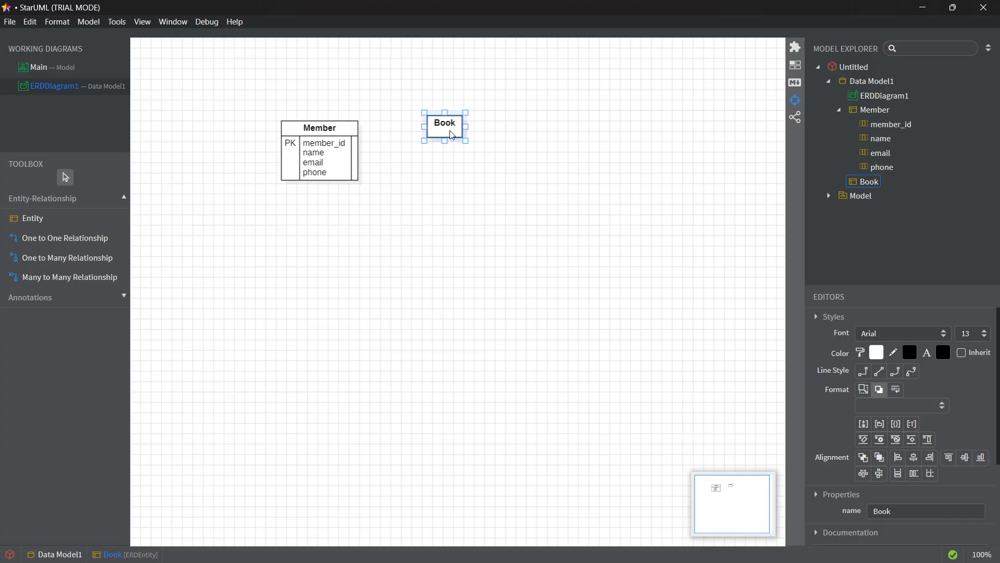
# Step: Add four columns to the Book entity, keeping their default names
pyautogui.rightClick(449, 123)
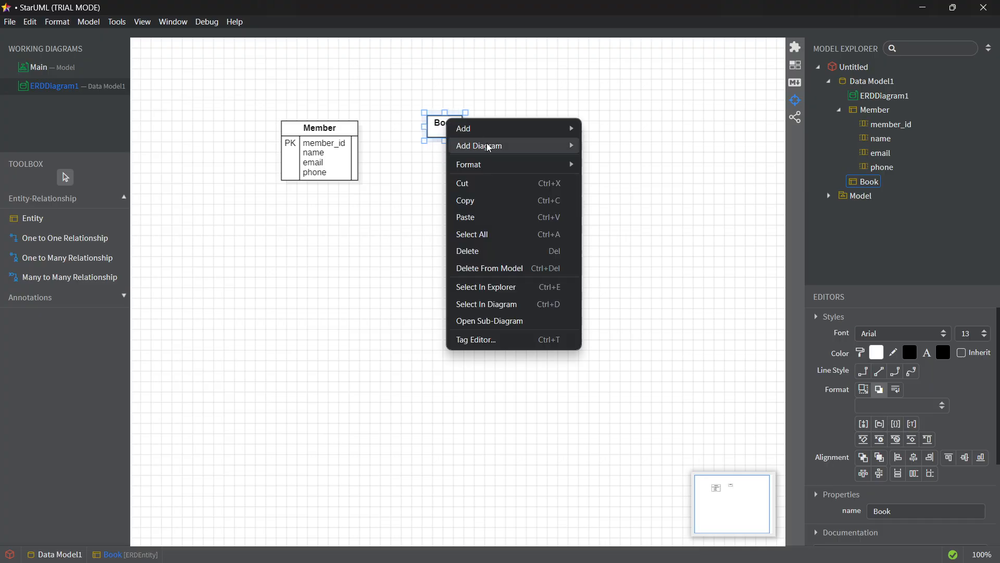
pyautogui.moveTo(559, 133)
pyautogui.click(617, 199)
pyautogui.rightClick(481, 129)
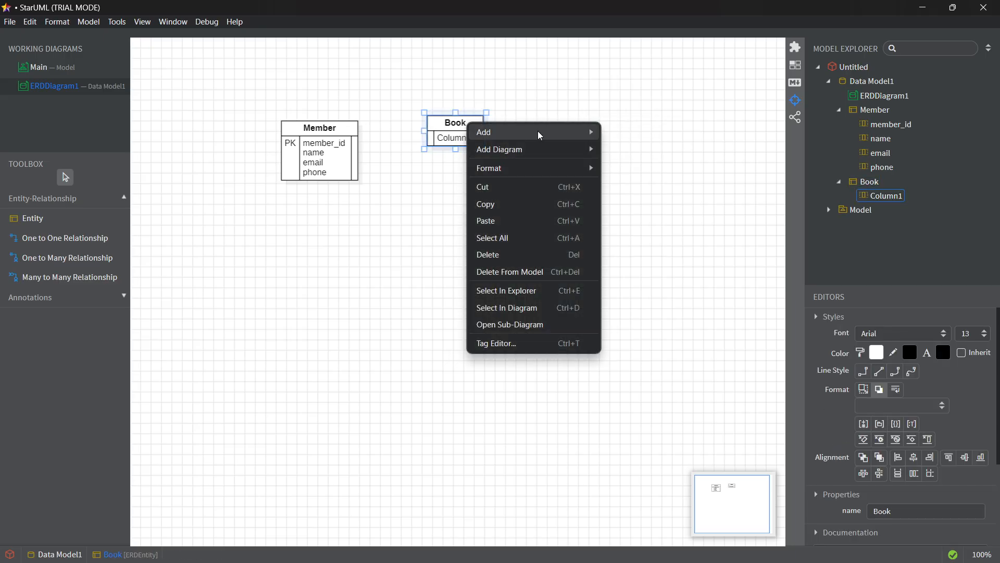
pyautogui.click(625, 199)
pyautogui.rightClick(476, 122)
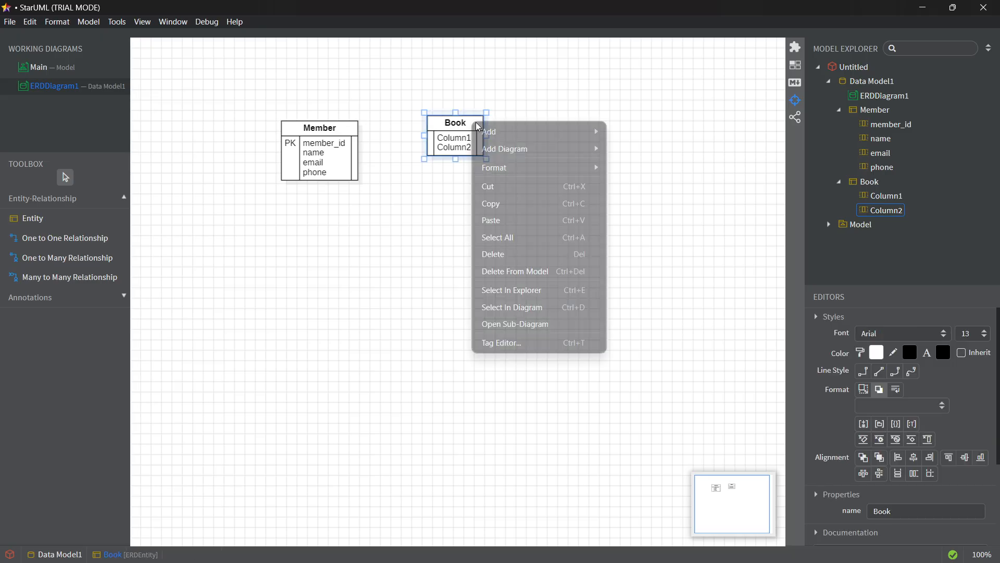
pyautogui.click(624, 194)
pyautogui.rightClick(451, 125)
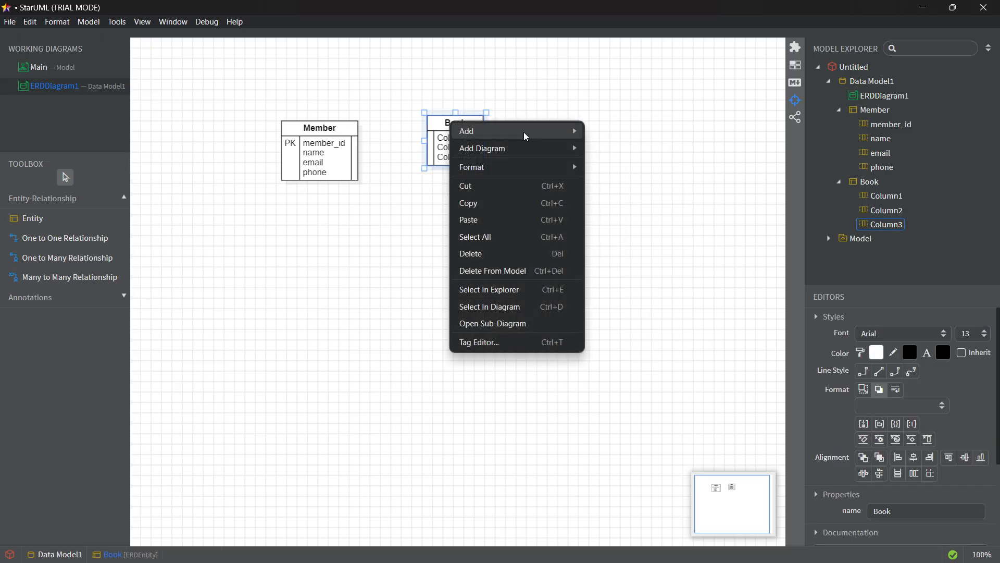
pyautogui.click(625, 200)
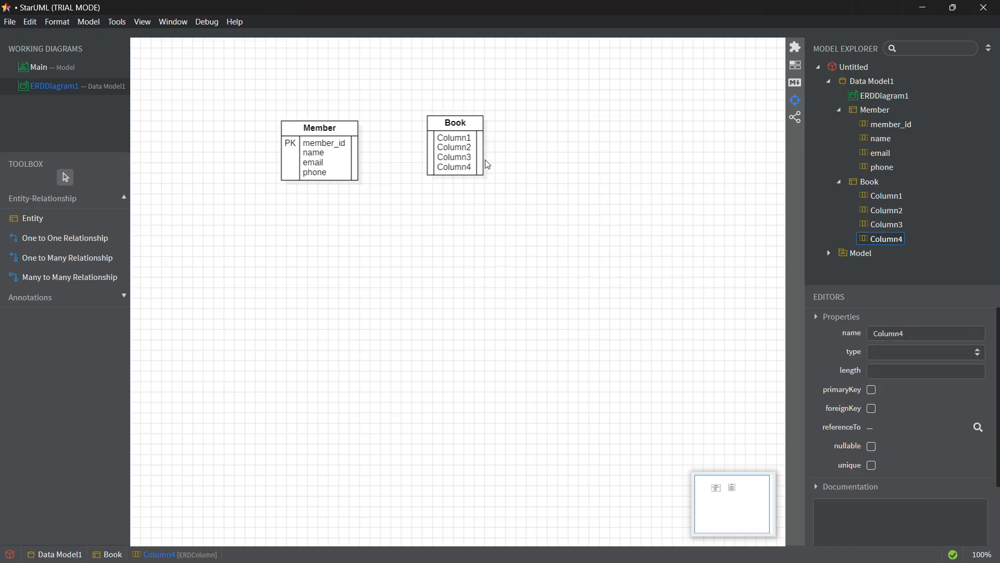
# Step: Rename the Book entity's first column to book_id and make it the primary key
pyautogui.doubleClick(456, 138)
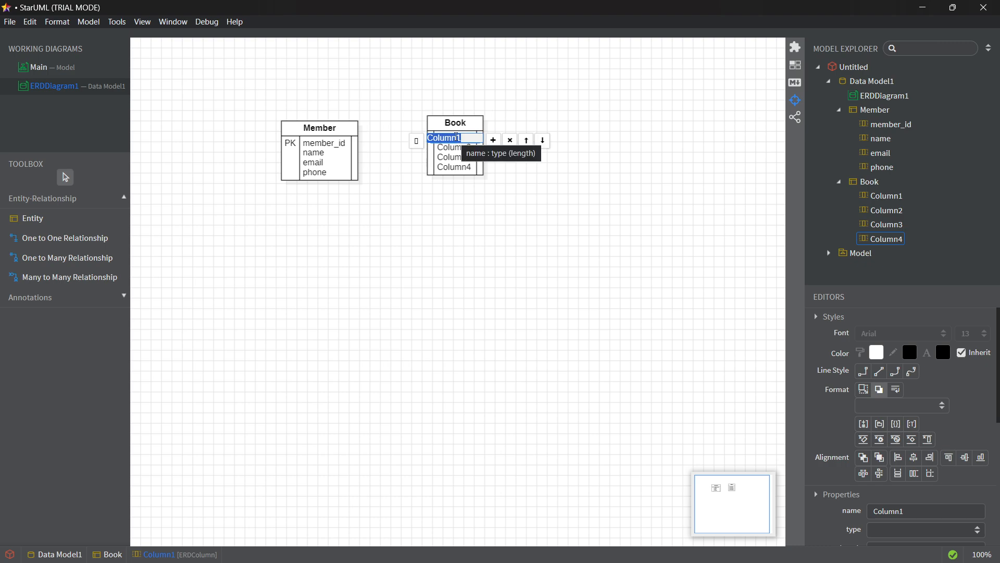
pyautogui.write('book_id')
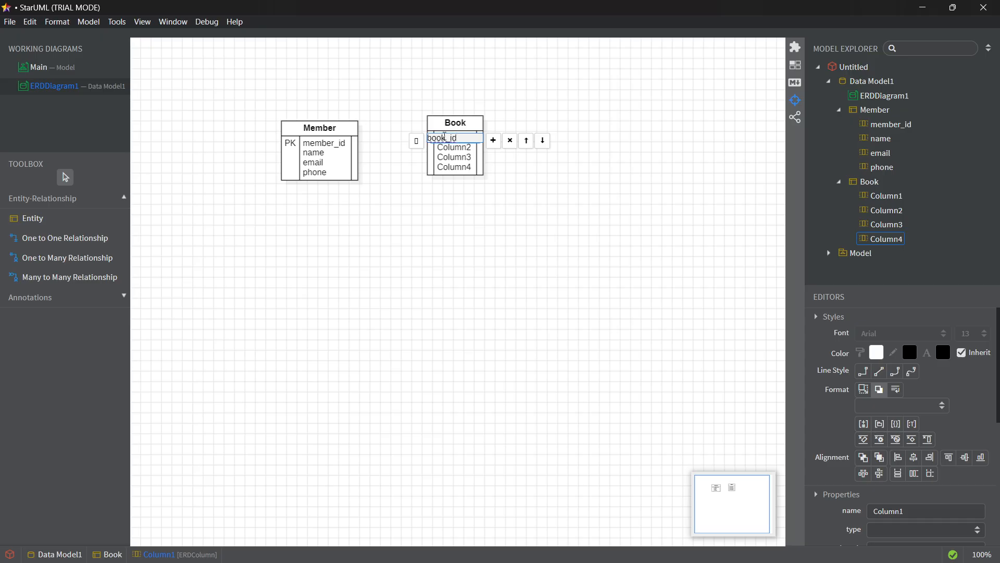
pyautogui.click(417, 146)
pyautogui.click(440, 161)
pyautogui.click(499, 214)
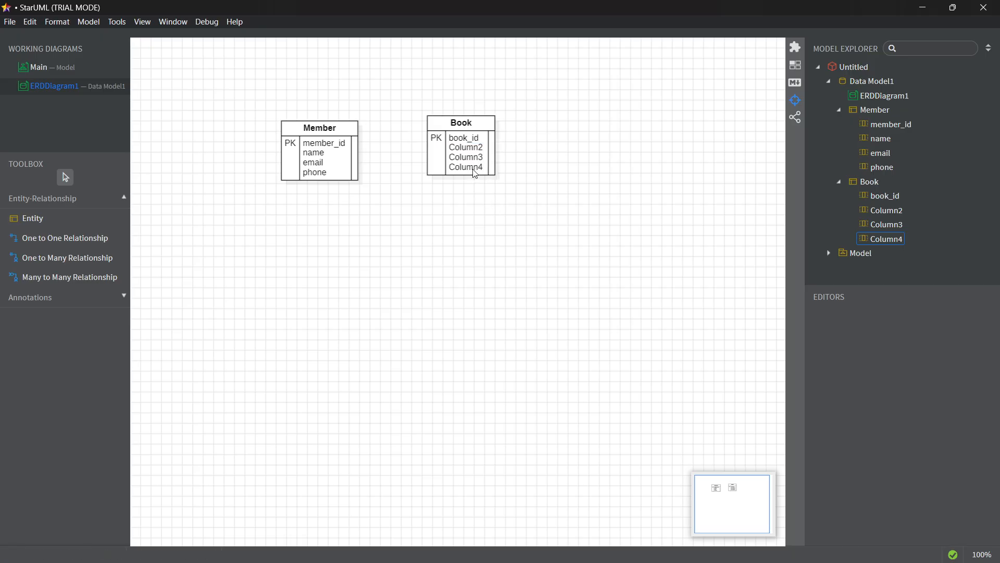
# Step: Rename Book's remaining three columns to title, author and published_year, in that order, and shift the entity level with Member
pyautogui.doubleClick(472, 148)
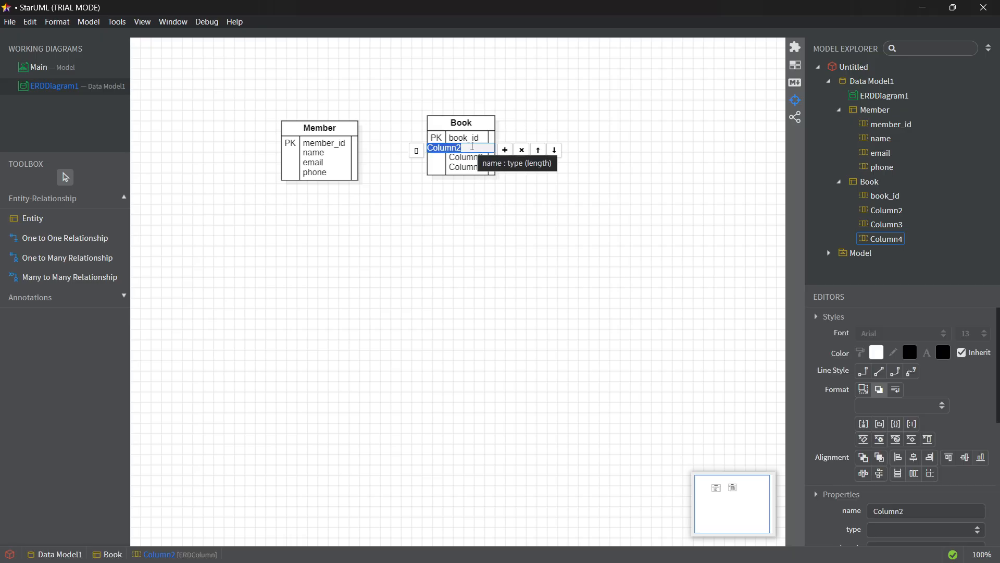
pyautogui.write('title')
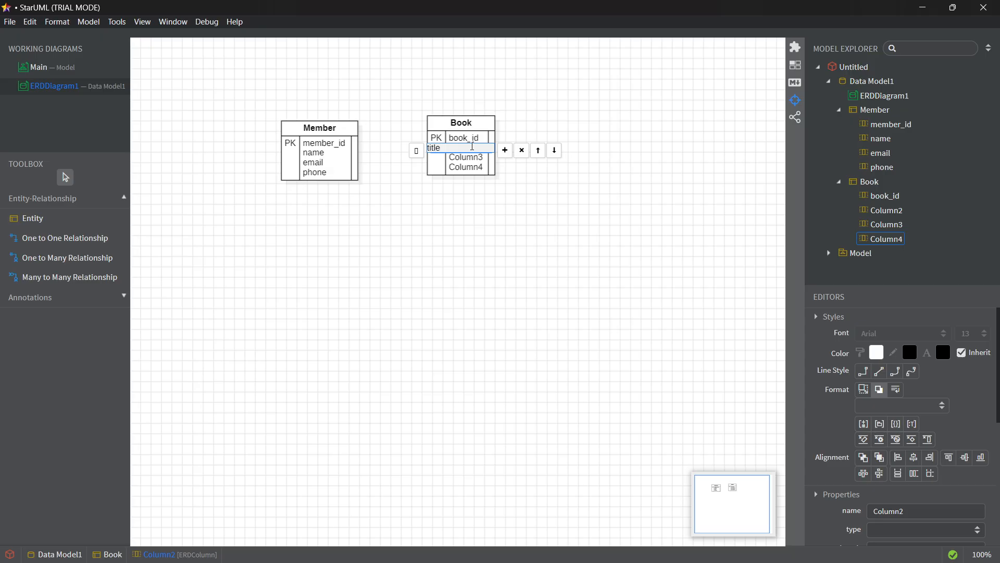
pyautogui.press('Return')
pyautogui.doubleClick(459, 160)
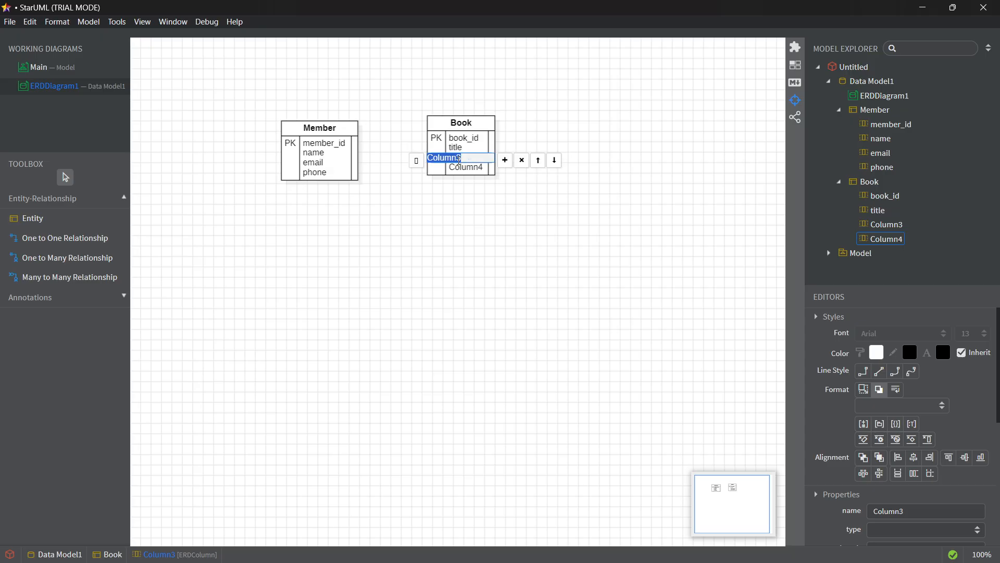
pyautogui.write('author')
pyautogui.doubleClick(463, 167)
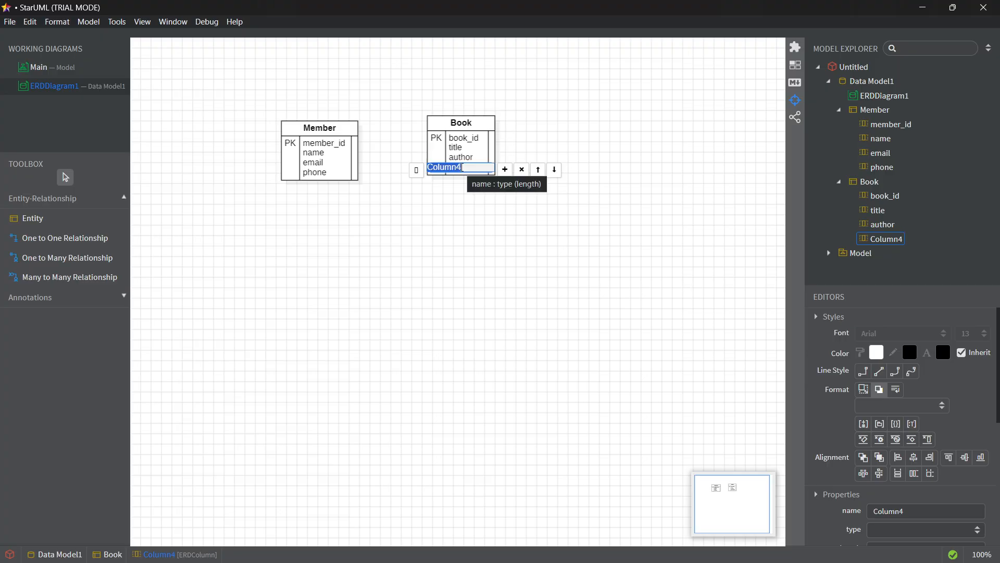
pyautogui.write('published')
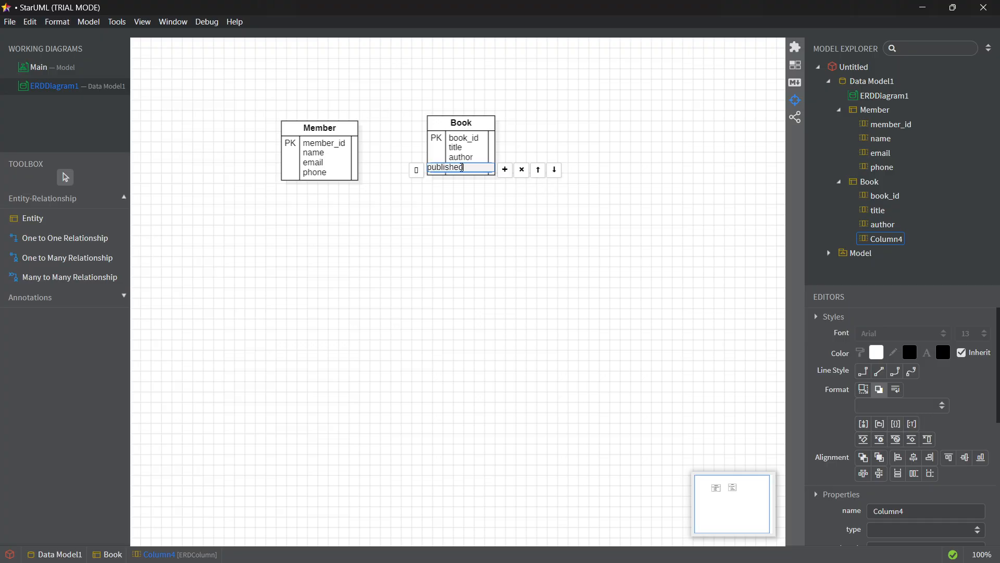
pyautogui.write('_year')
pyautogui.press('Return')
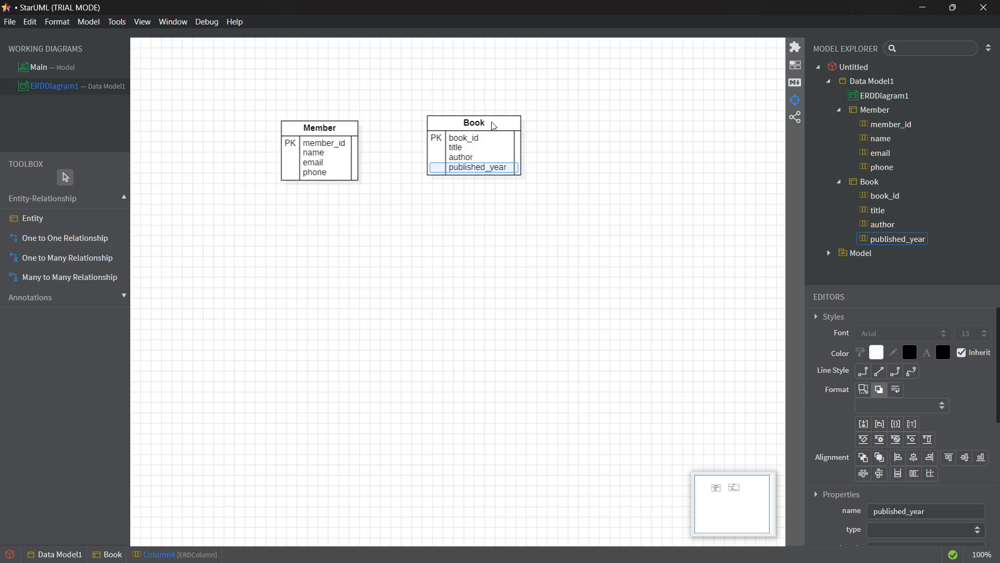
pyautogui.moveTo(500, 125); pyautogui.dragTo(495, 131)
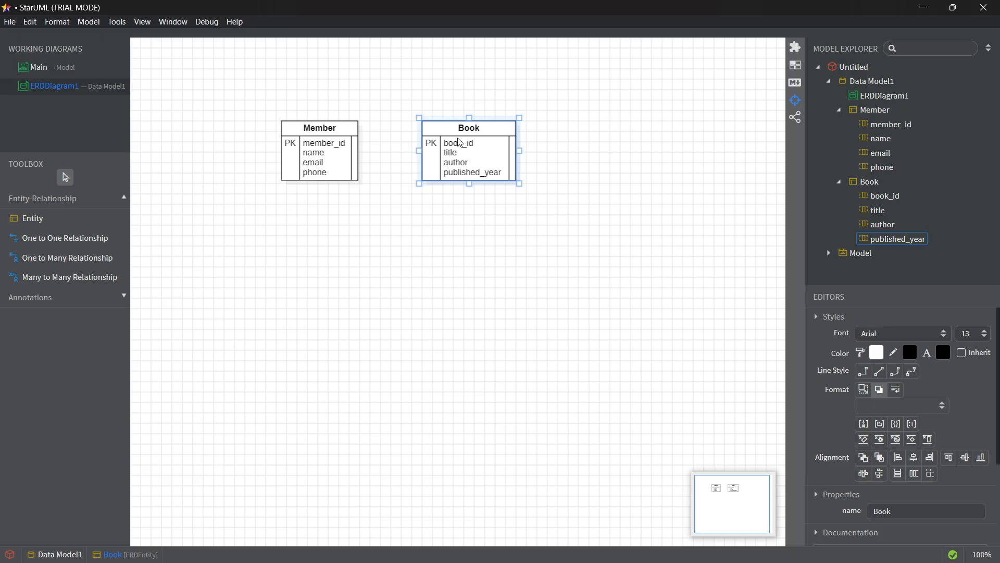
pyautogui.click(601, 182)
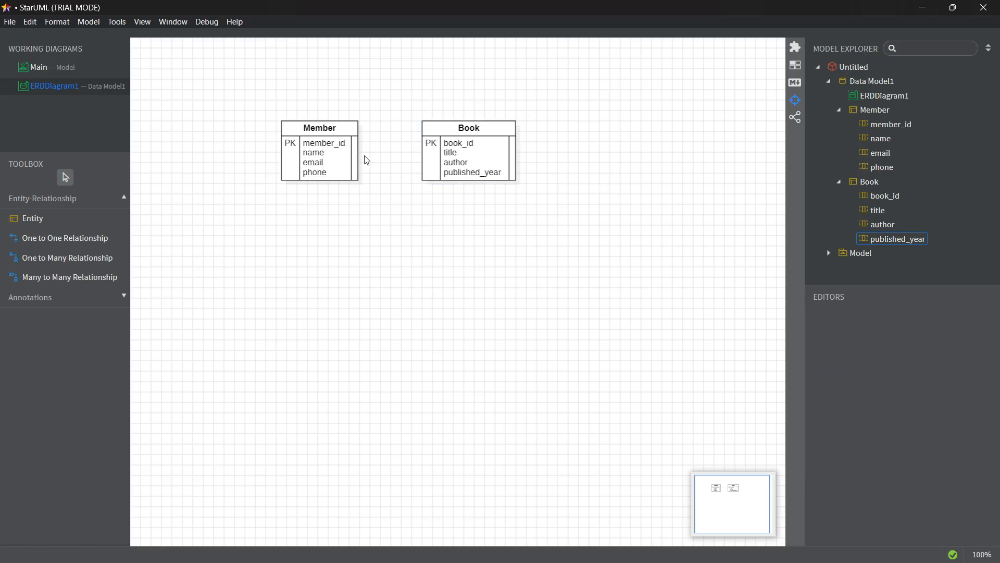
# Step: Place a third entity named Borrow beside the Book entity, on the side away from Member
pyautogui.click(71, 220)
pyautogui.click(592, 130)
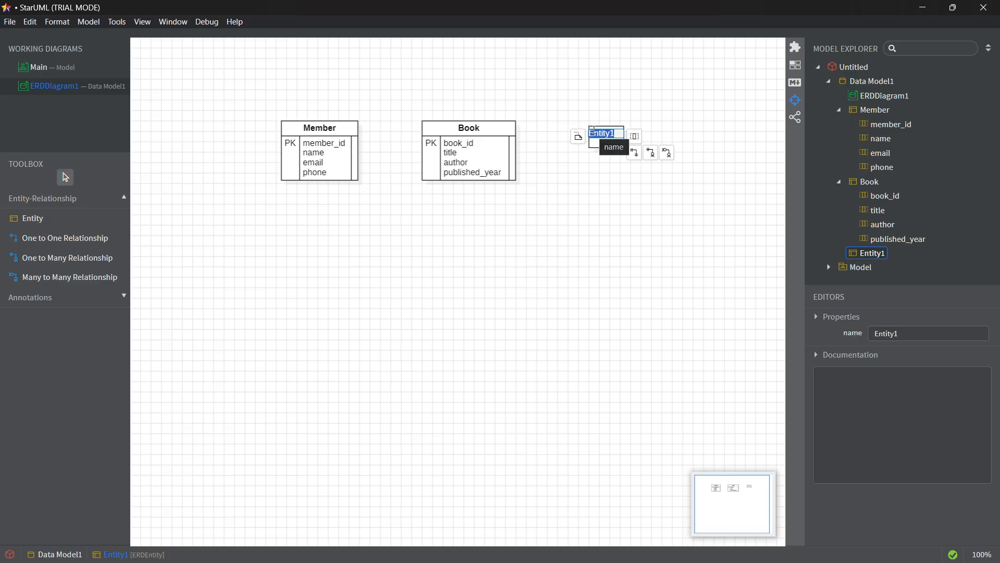
pyautogui.write('Borrow')
pyautogui.press('Return')
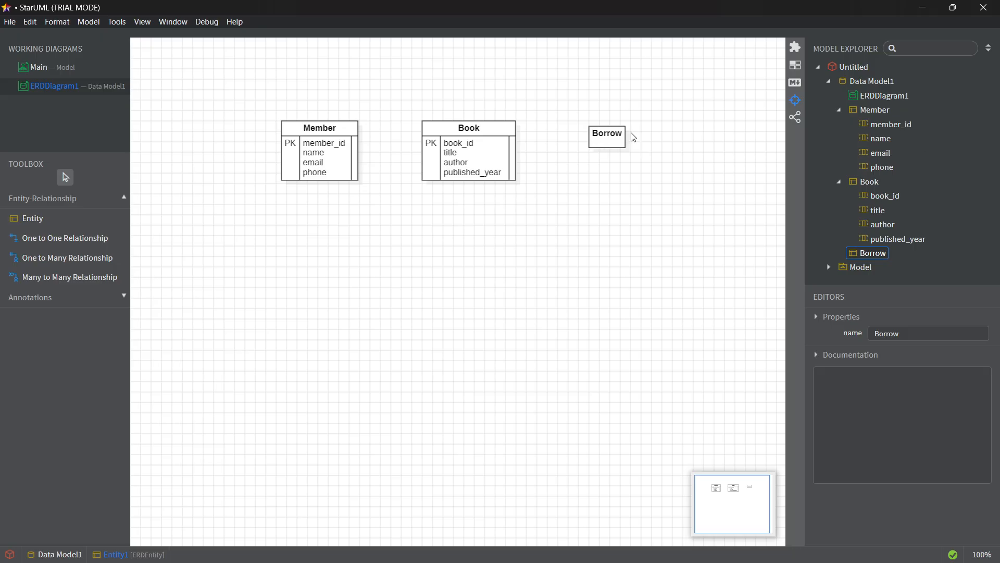
# Step: Add five columns to the Borrow entity, keeping their default names
pyautogui.rightClick(612, 136)
pyautogui.moveTo(627, 145)
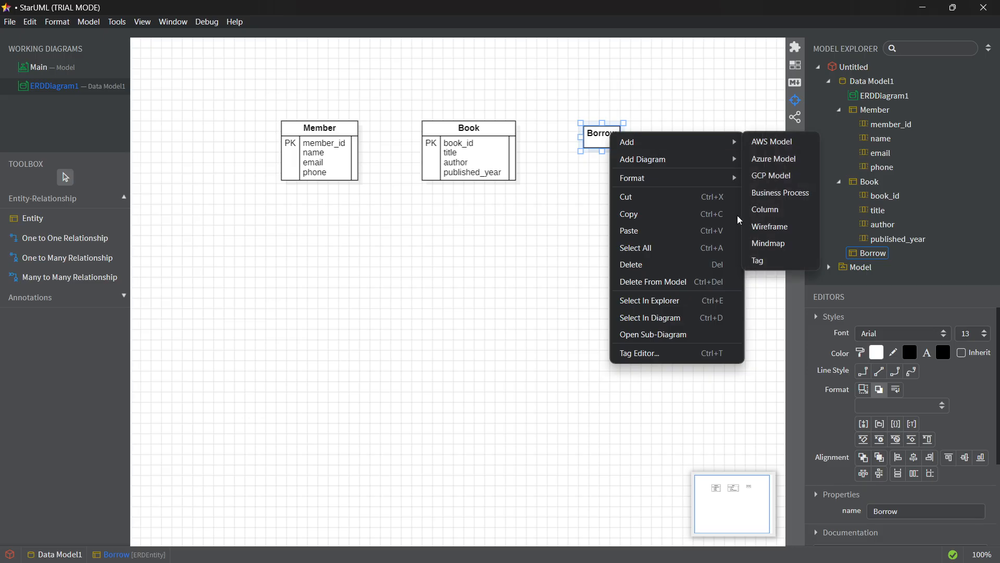
pyautogui.click(805, 221)
pyautogui.rightClick(606, 138)
pyautogui.moveTo(670, 145)
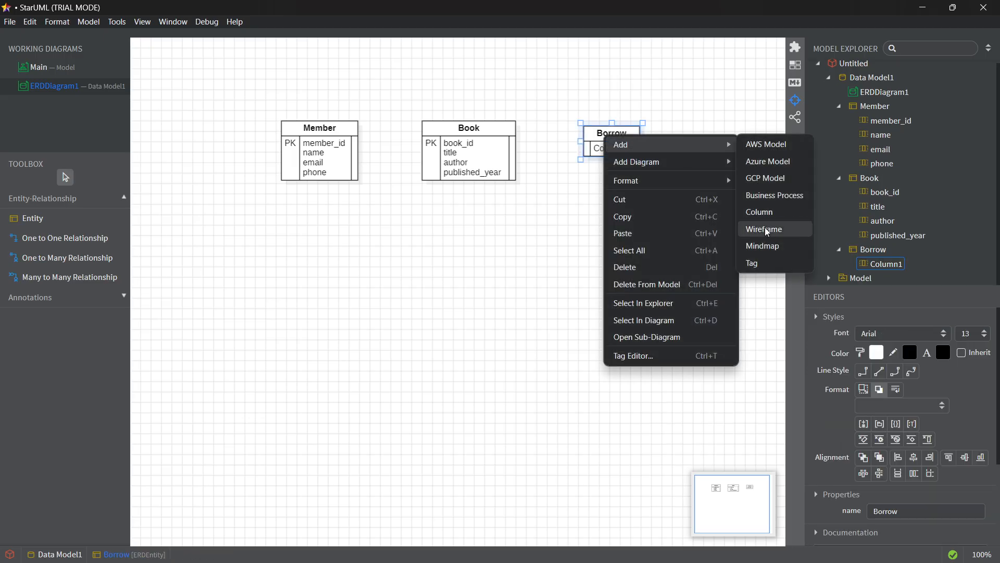
pyautogui.click(765, 227)
pyautogui.rightClick(608, 138)
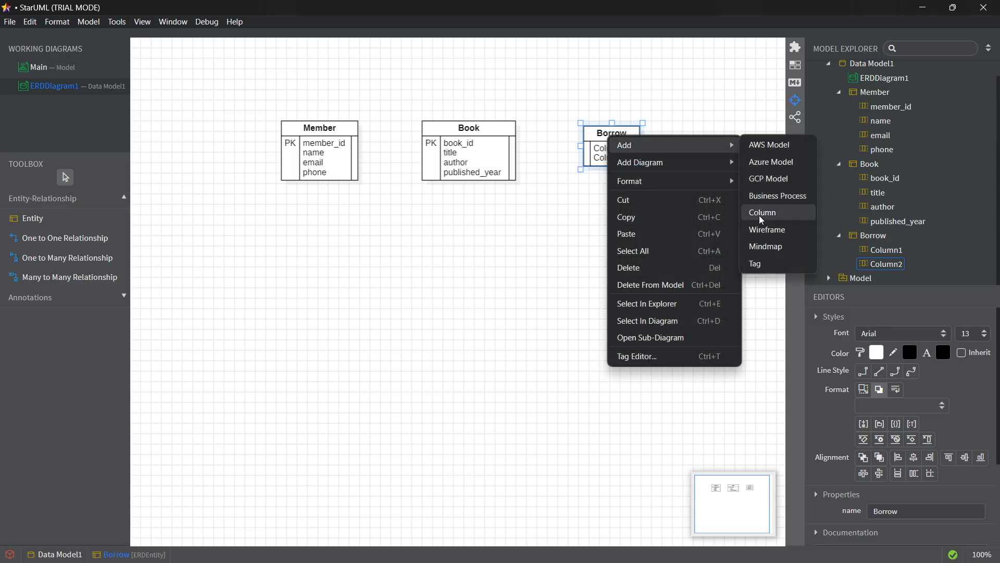
pyautogui.click(759, 213)
pyautogui.rightClick(620, 137)
pyautogui.click(790, 210)
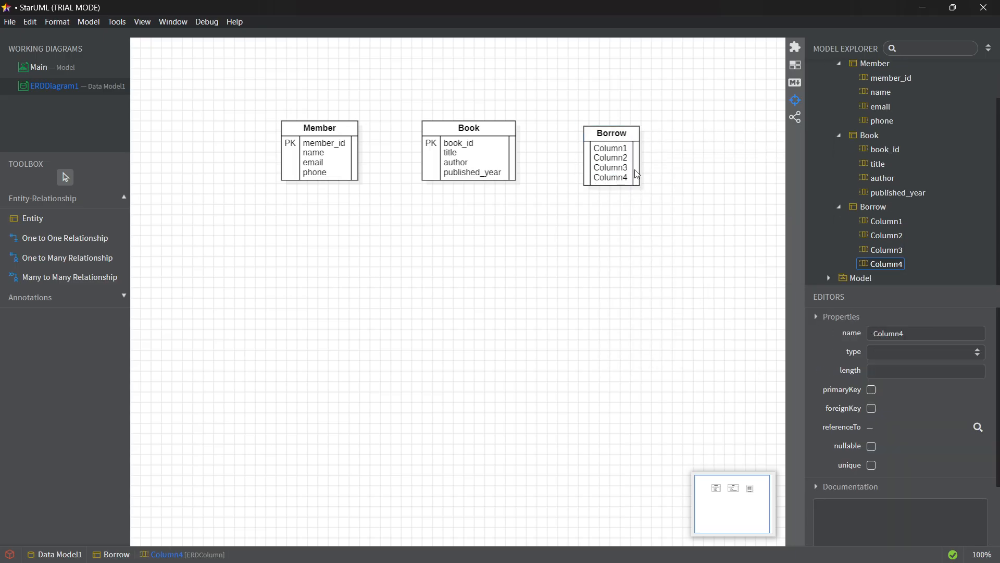
pyautogui.rightClick(617, 135)
pyautogui.click(779, 209)
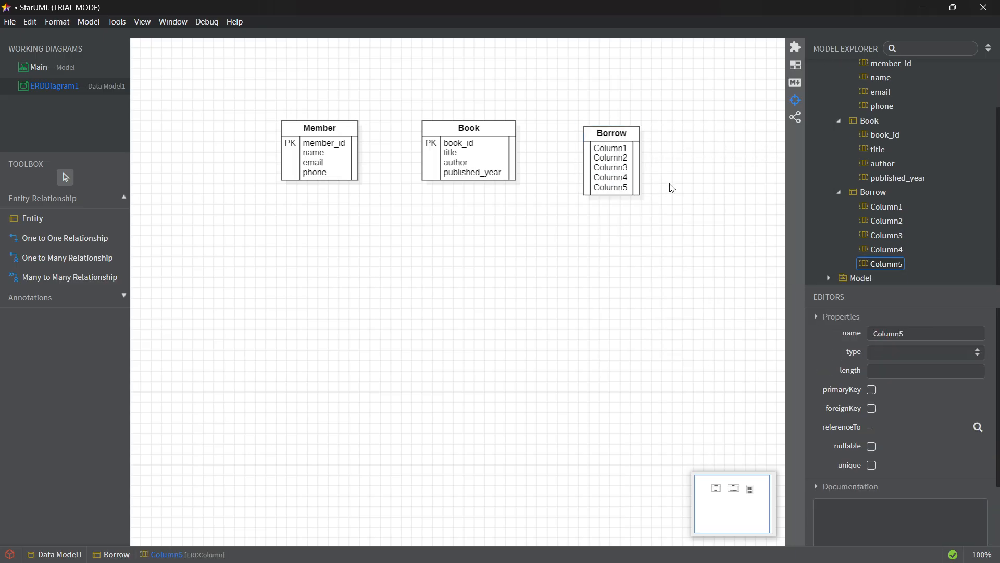
# Step: Rename the Borrow entity's first column to borrow_id and make it the primary key
pyautogui.click(623, 150)
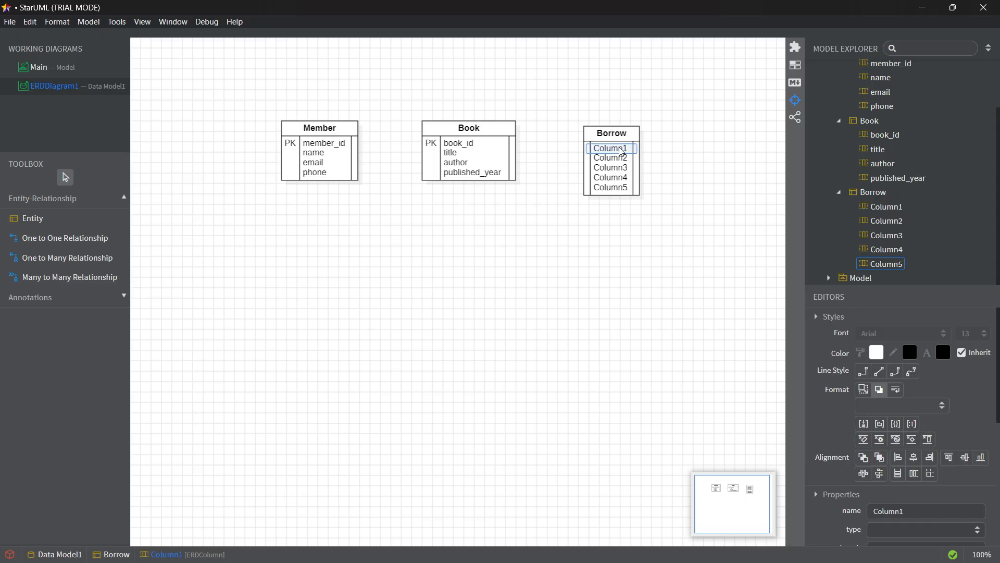
pyautogui.doubleClick(622, 150)
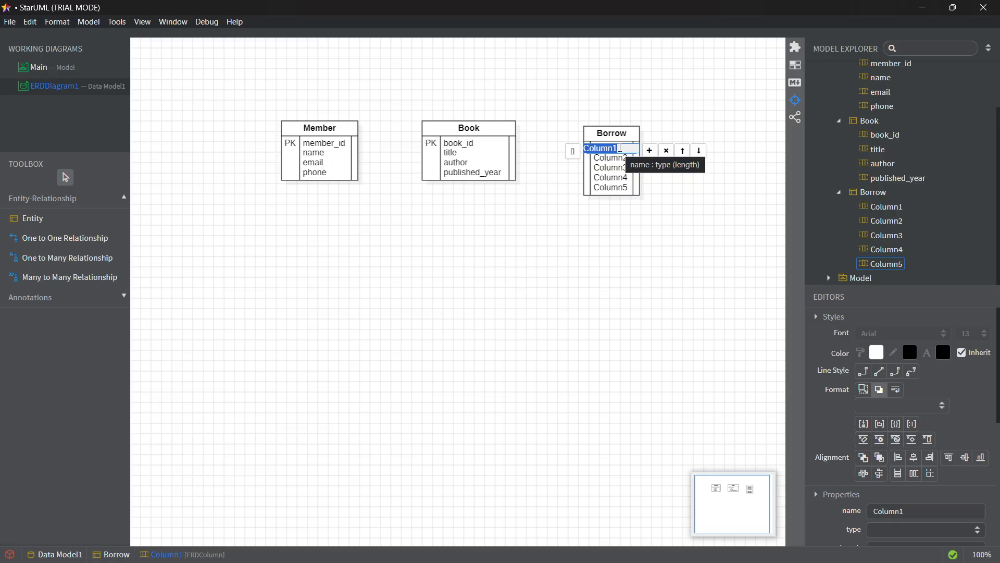
pyautogui.write('borrow_id')
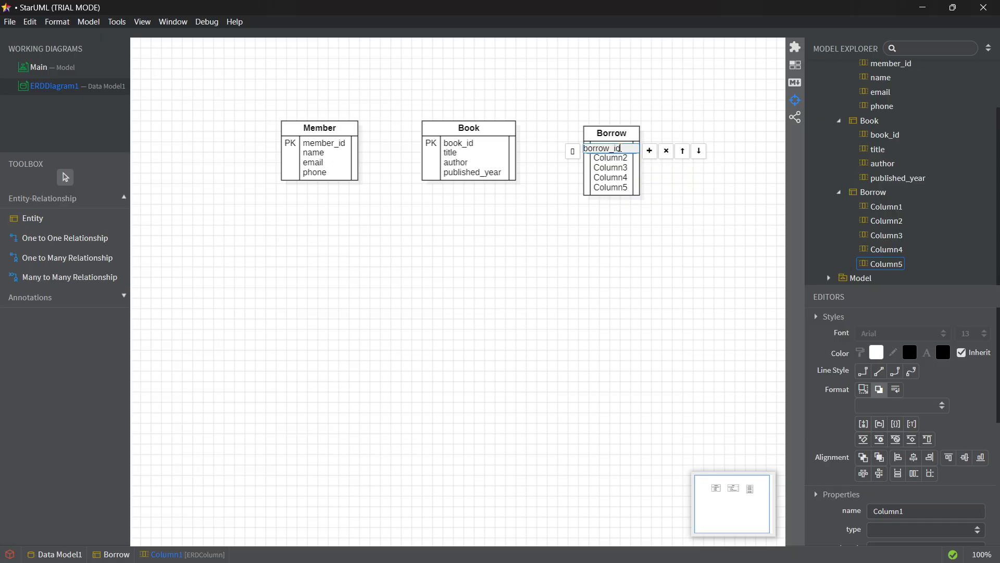
pyautogui.press('Return')
pyautogui.click(612, 149)
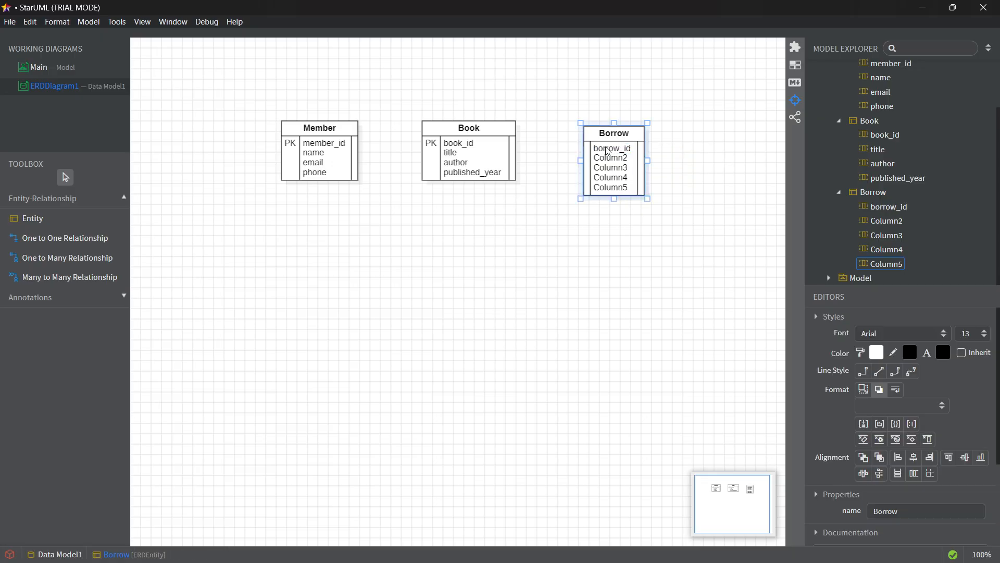
pyautogui.click(611, 149)
pyautogui.doubleClick(611, 149)
pyautogui.click(573, 151)
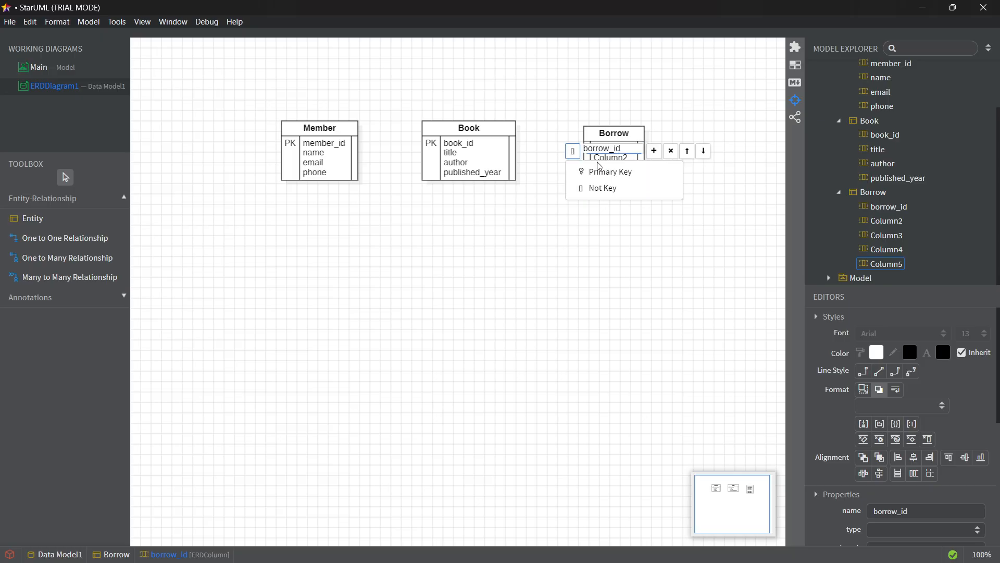
pyautogui.click(600, 170)
# Step: Rename the Borrow entity's second and third columns to borrow_date and return_date
pyautogui.doubleClick(619, 159)
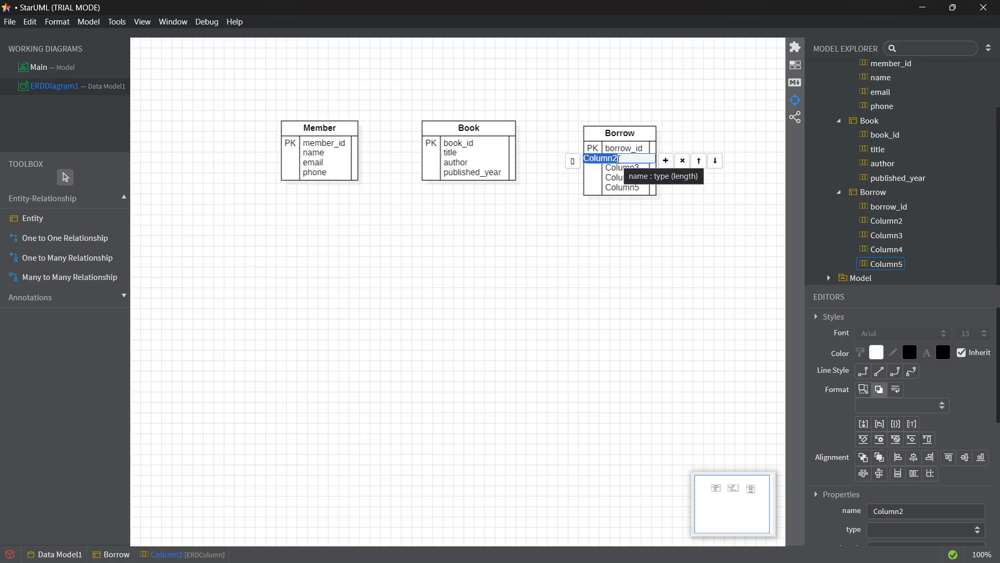
pyautogui.write('borrow_da')
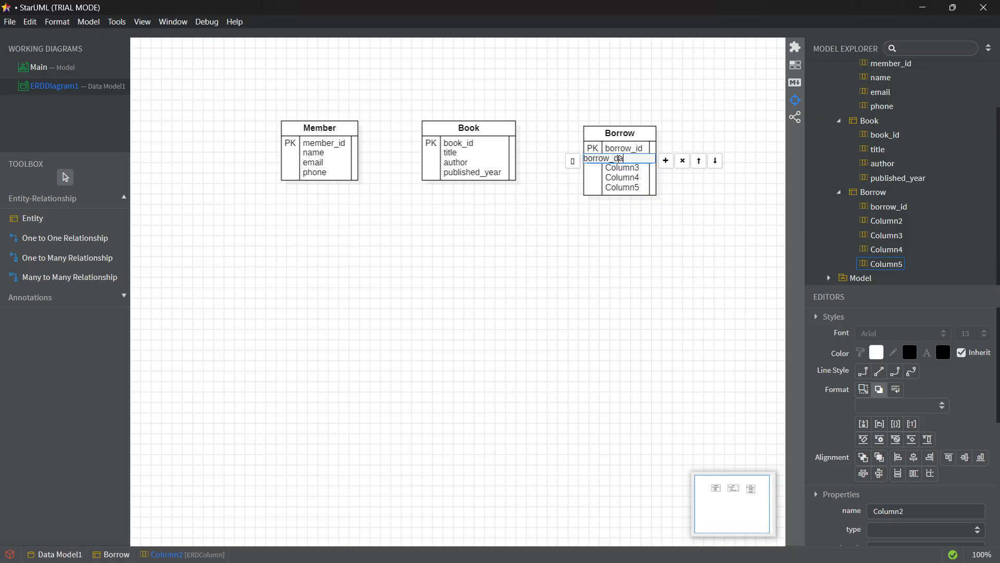
pyautogui.write('te')
pyautogui.press('Return')
pyautogui.doubleClick(616, 167)
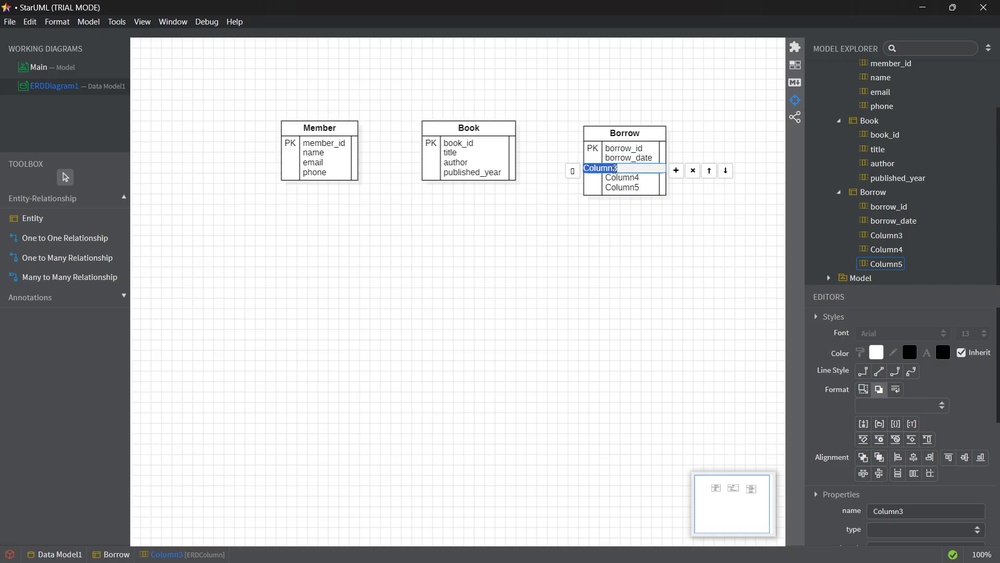
pyautogui.write('return_date')
pyautogui.click(626, 179)
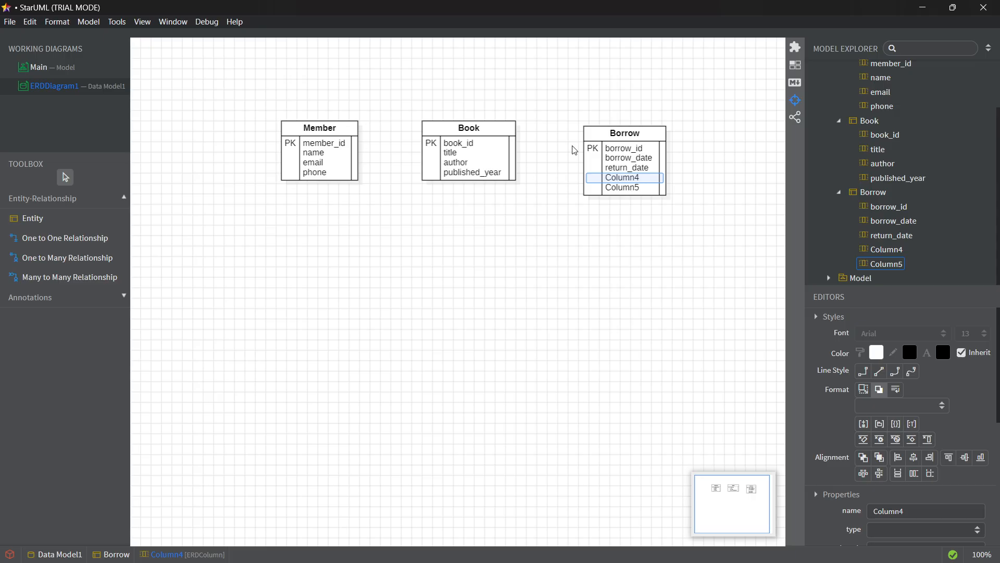
# Step: Rename the Borrow entity's fourth and fifth columns to member_id and book_id
pyautogui.click(313, 146)
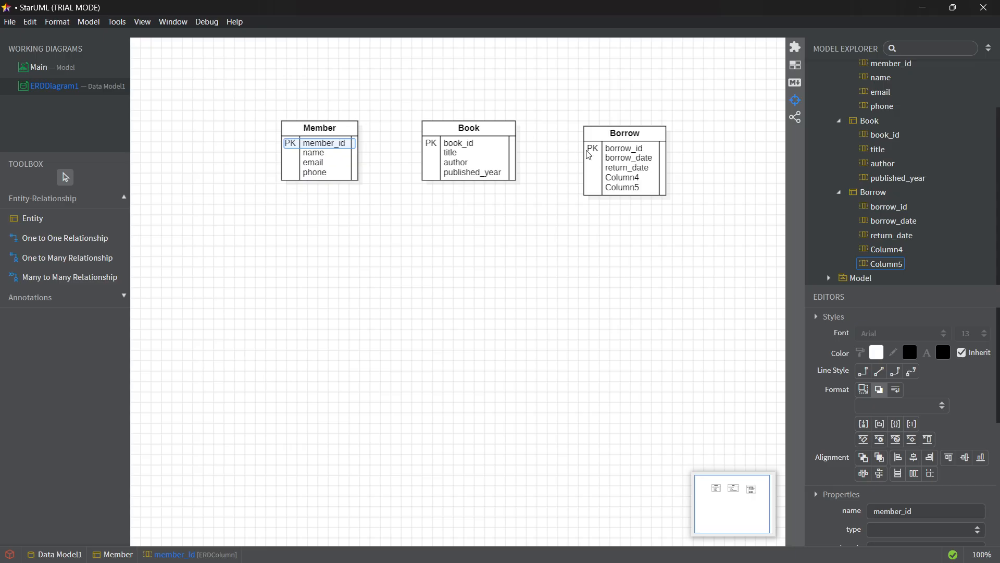
pyautogui.doubleClick(628, 178)
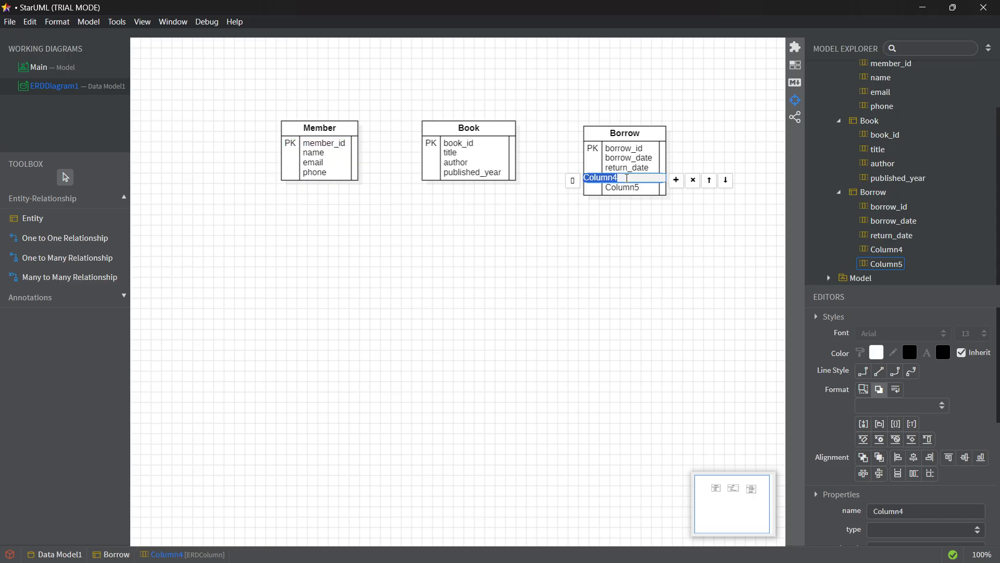
pyautogui.write('member_id')
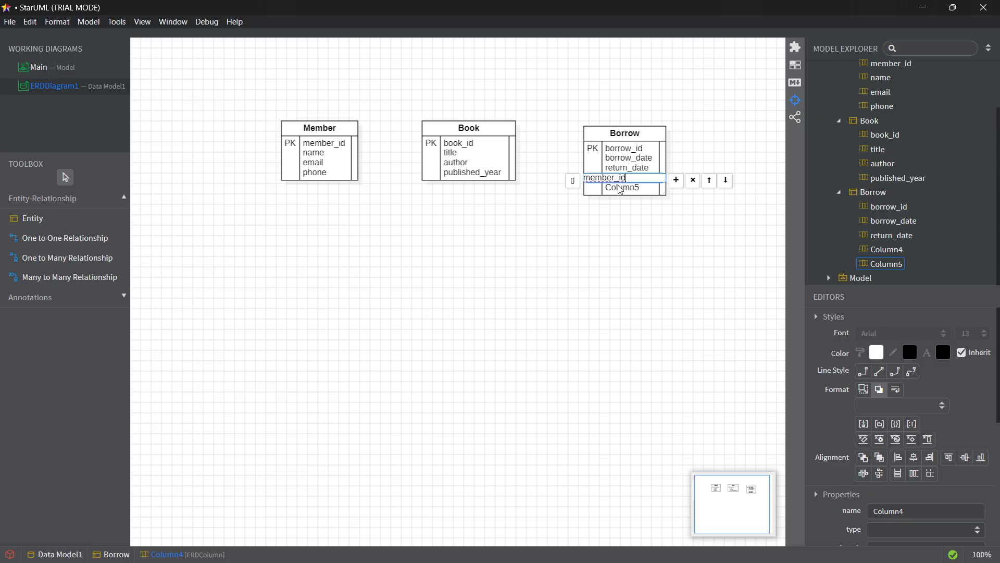
pyautogui.doubleClick(620, 187)
pyautogui.write('book_id')
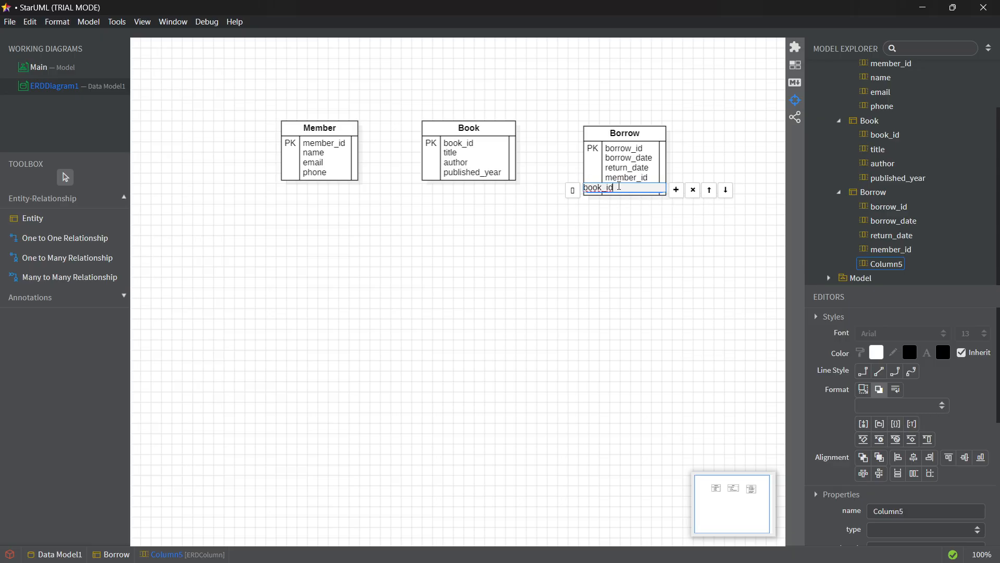
pyautogui.press('Return')
pyautogui.click(667, 220)
pyautogui.click(631, 178)
pyautogui.doubleClick(625, 178)
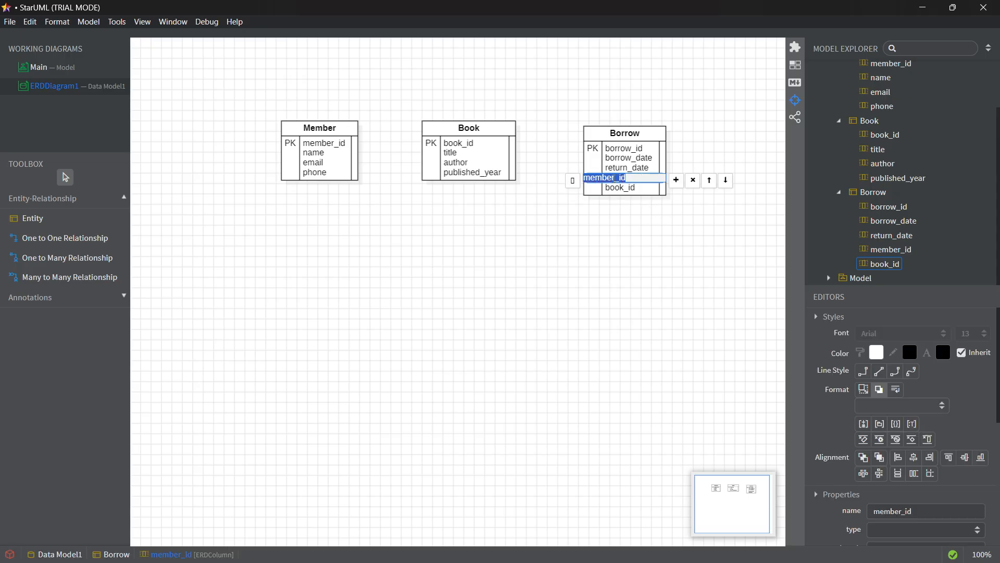
pyautogui.click(573, 180)
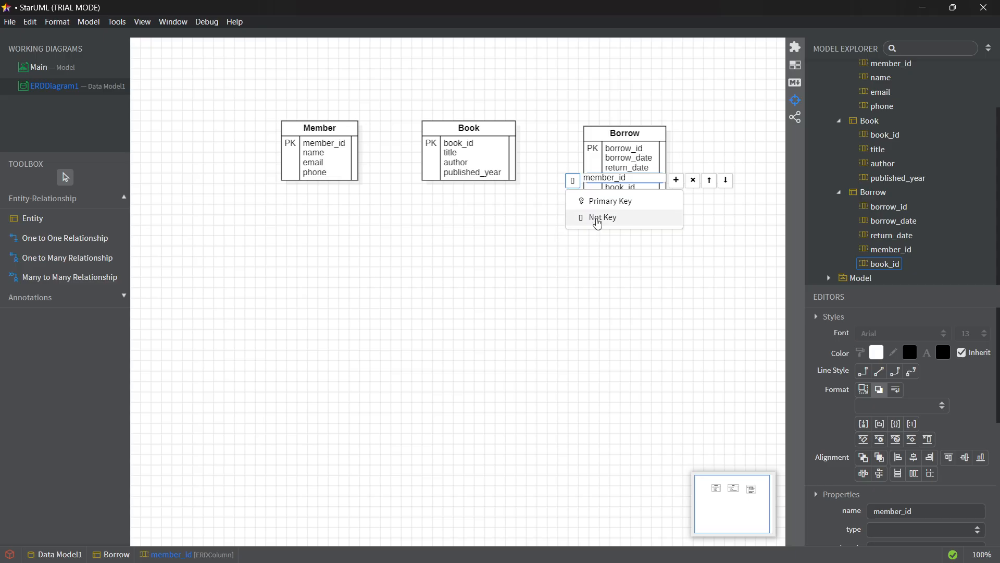
pyautogui.click(603, 241)
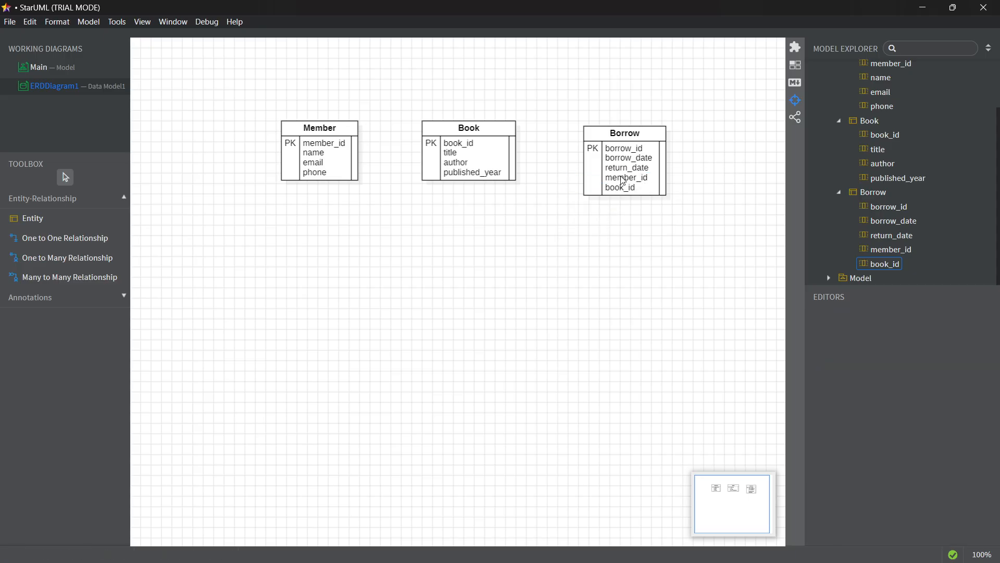
# Step: Mark the Borrow entity's member_id and book_id columns as foreign keys
pyautogui.click(623, 179)
pyautogui.scroll(-3, 833, 398)
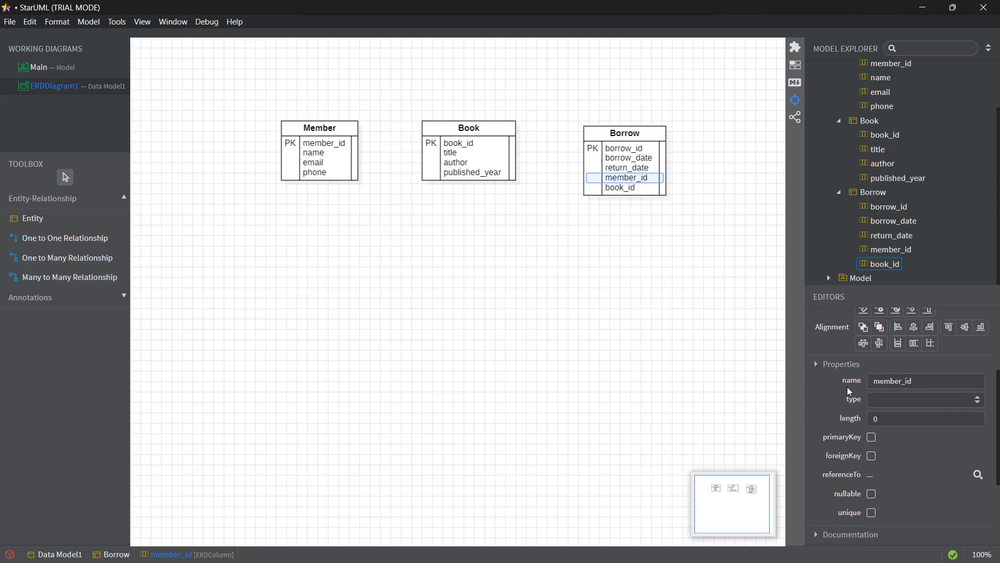
pyautogui.click(872, 456)
pyautogui.click(607, 188)
pyautogui.click(873, 455)
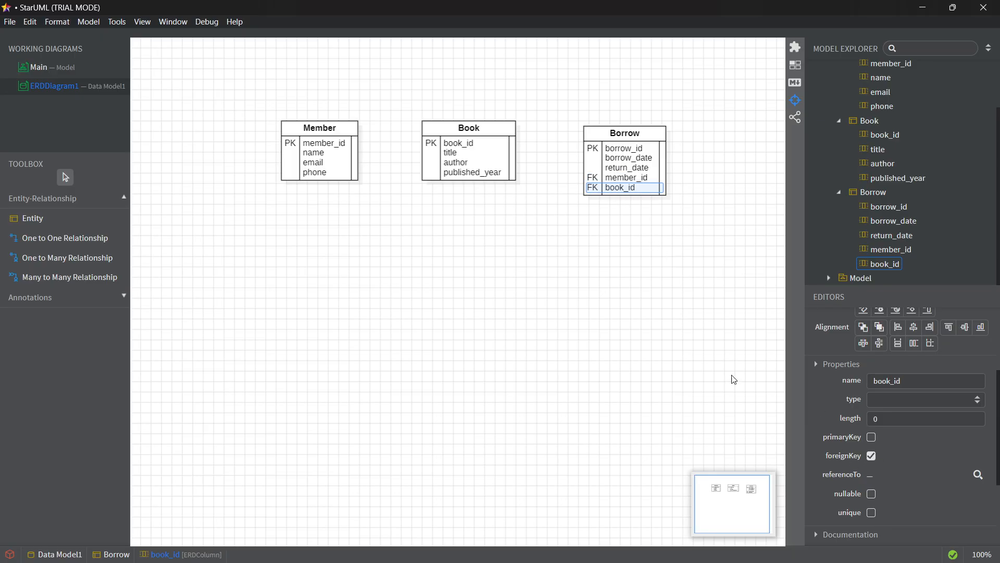
pyautogui.click(642, 211)
# Step: Swap the positions of the Book and Borrow entities so that Borrow sits between Member and Book, roughly in one row
pyautogui.moveTo(636, 141); pyautogui.dragTo(631, 131)
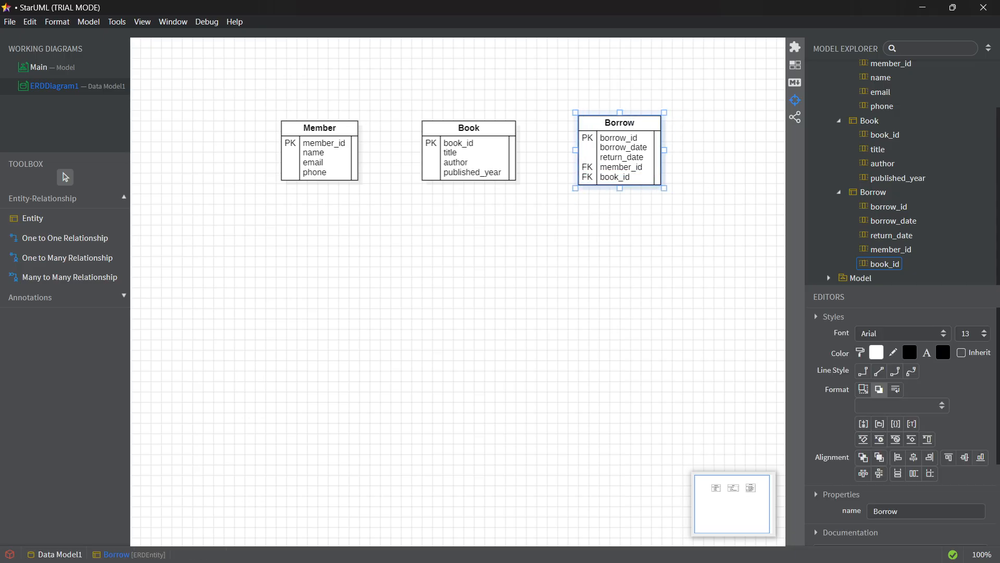
pyautogui.click(612, 266)
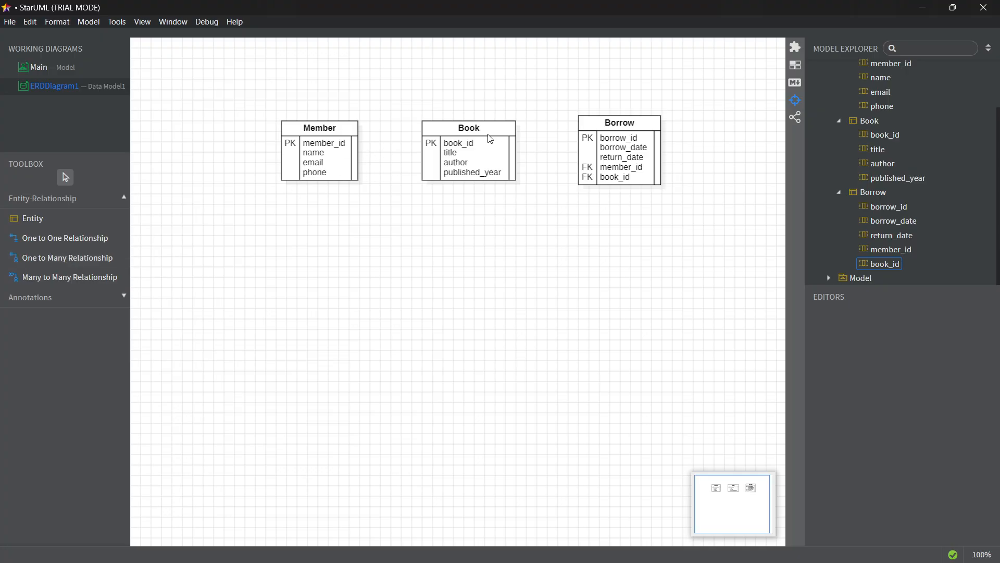
pyautogui.moveTo(467, 129); pyautogui.dragTo(620, 198)
pyautogui.moveTo(635, 142); pyautogui.dragTo(486, 118)
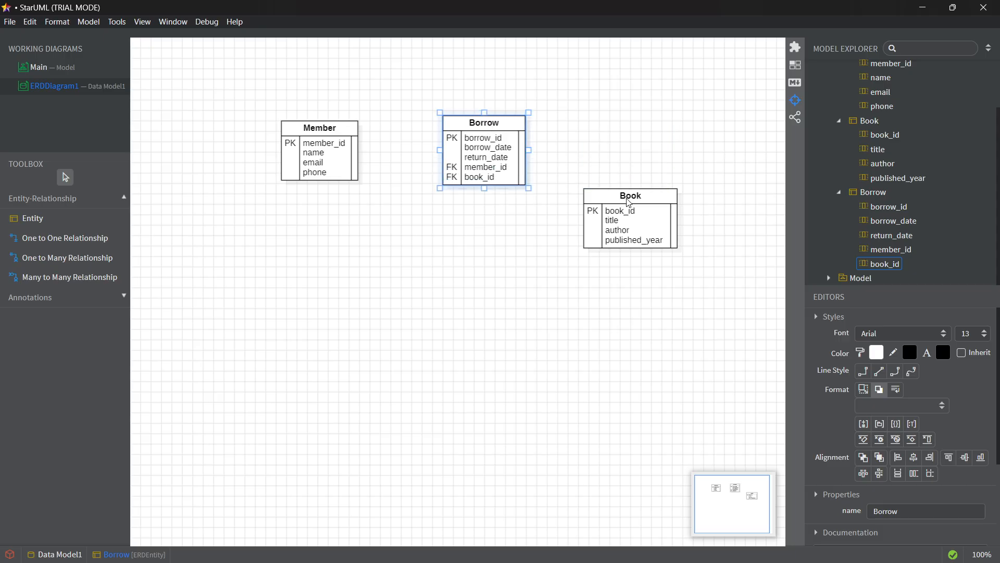
pyautogui.moveTo(632, 203); pyautogui.dragTo(642, 135)
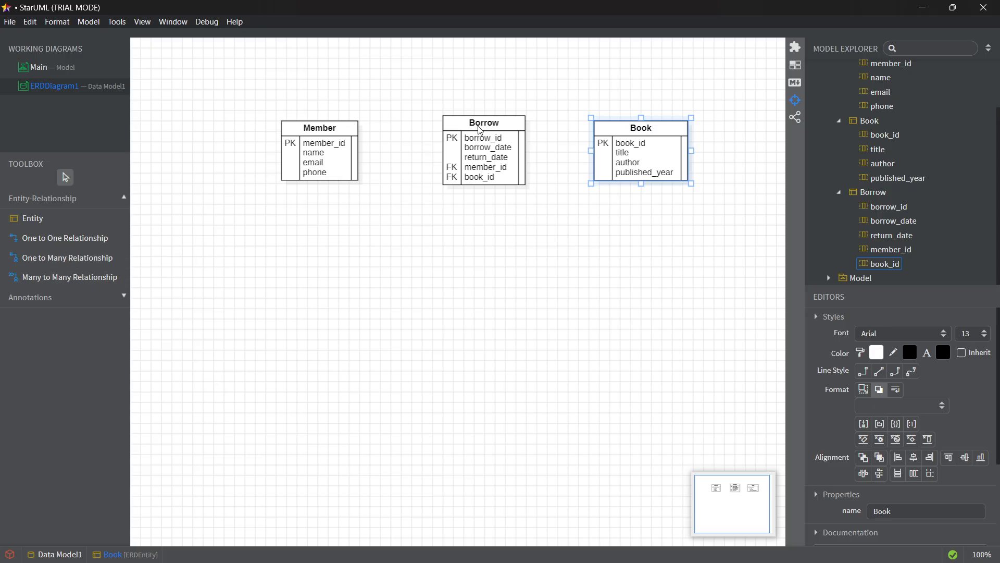
pyautogui.moveTo(480, 129); pyautogui.dragTo(481, 124)
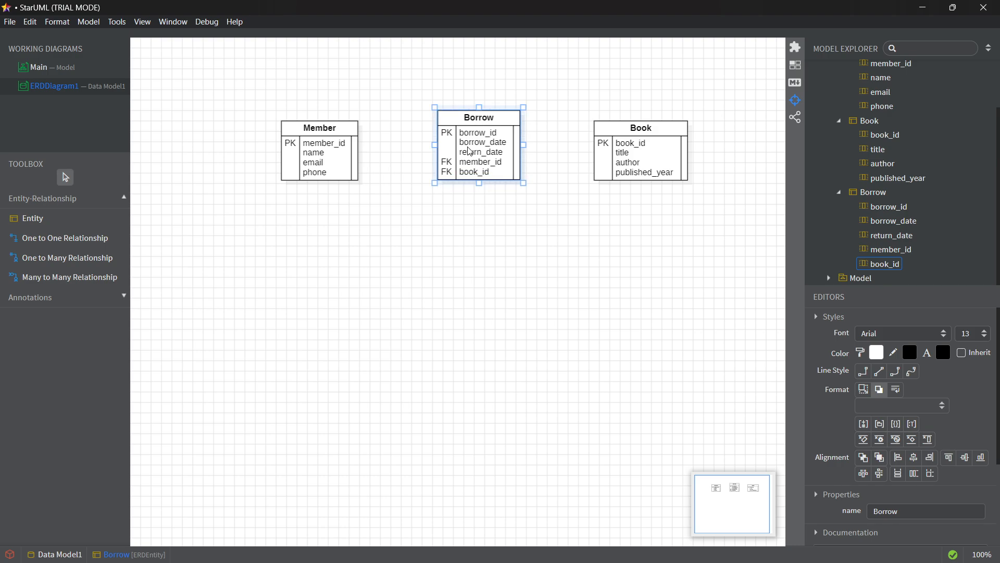
pyautogui.moveTo(466, 152); pyautogui.dragTo(472, 152)
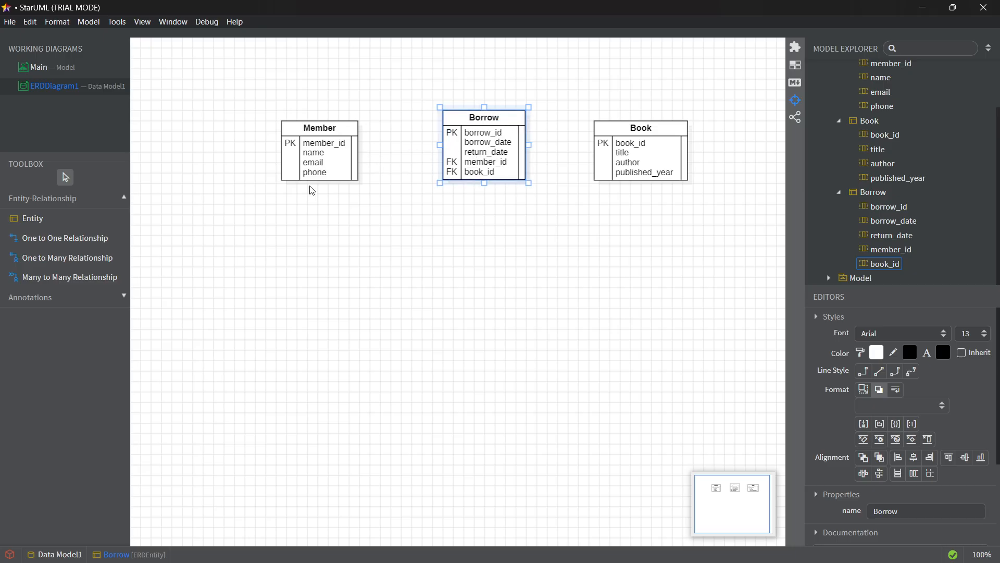
# Step: Connect Member to Borrow with a One to Many Relationship, with Borrow on the many side
pyautogui.click(60, 267)
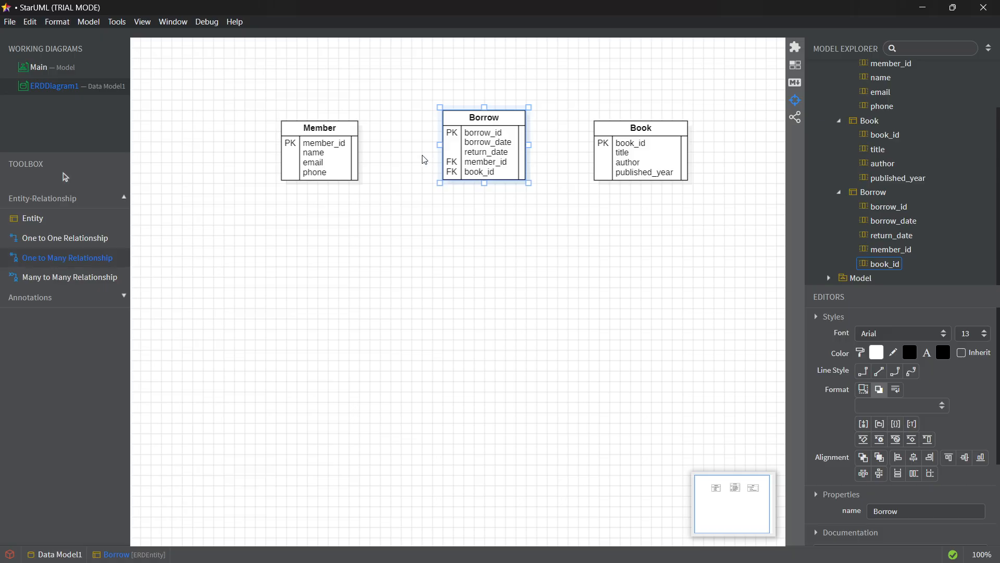
pyautogui.moveTo(333, 146); pyautogui.dragTo(486, 145)
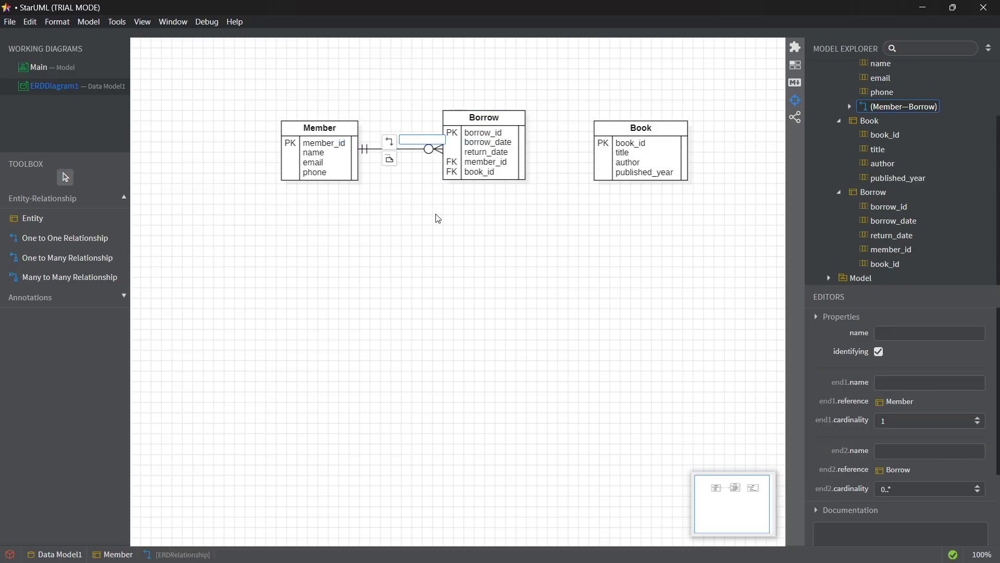
pyautogui.click(435, 227)
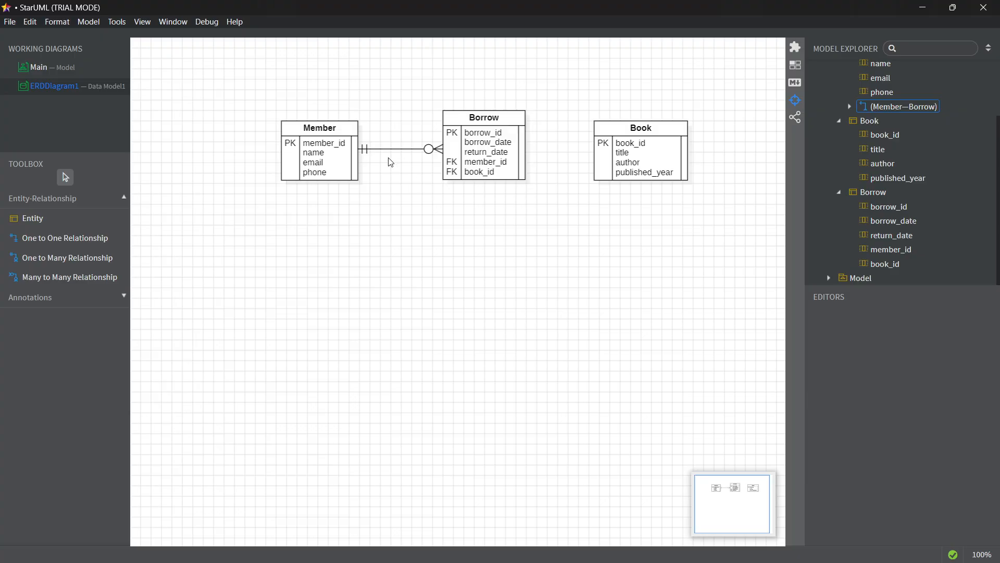
pyautogui.click(365, 151)
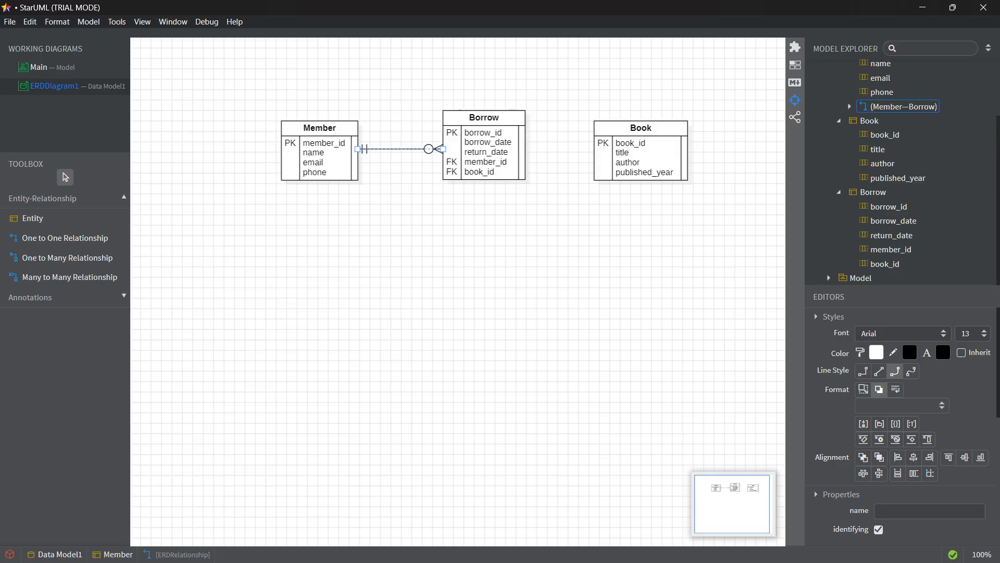
pyautogui.click(581, 261)
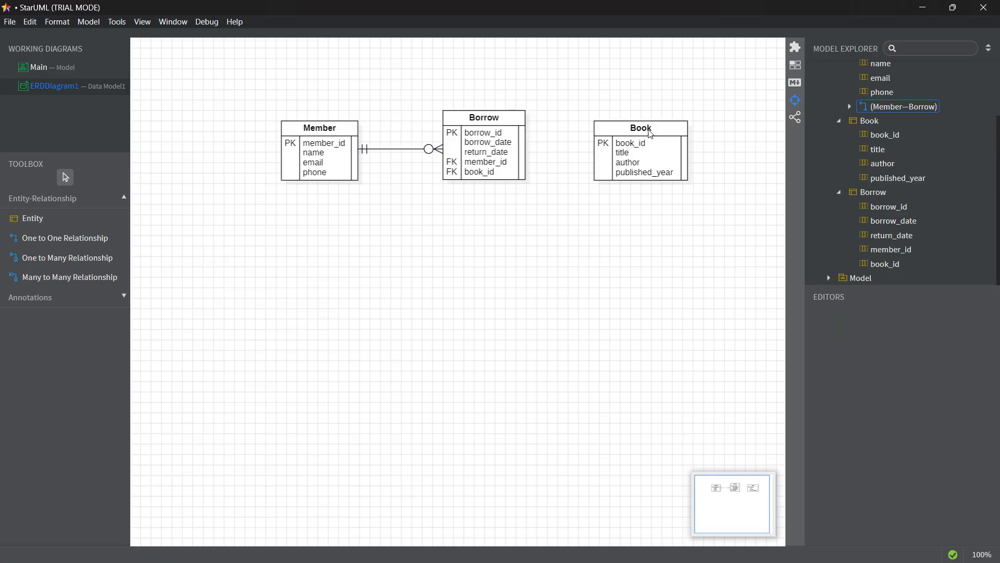
# Step: Shift the Book entity slightly up and away from Borrow, and connect Book to Borrow with a One to Many Relationship
pyautogui.moveTo(651, 134)
pyautogui.mouseDown()
pyautogui.moveTo(661, 124)
pyautogui.moveTo(651, 125)
pyautogui.mouseUp()
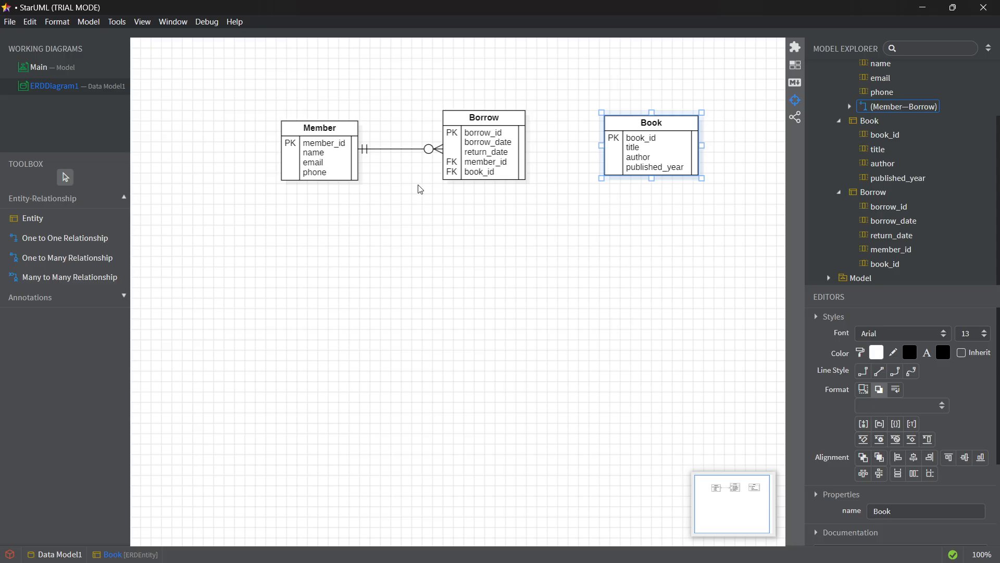
pyautogui.click(67, 258)
pyautogui.moveTo(642, 142); pyautogui.dragTo(515, 149)
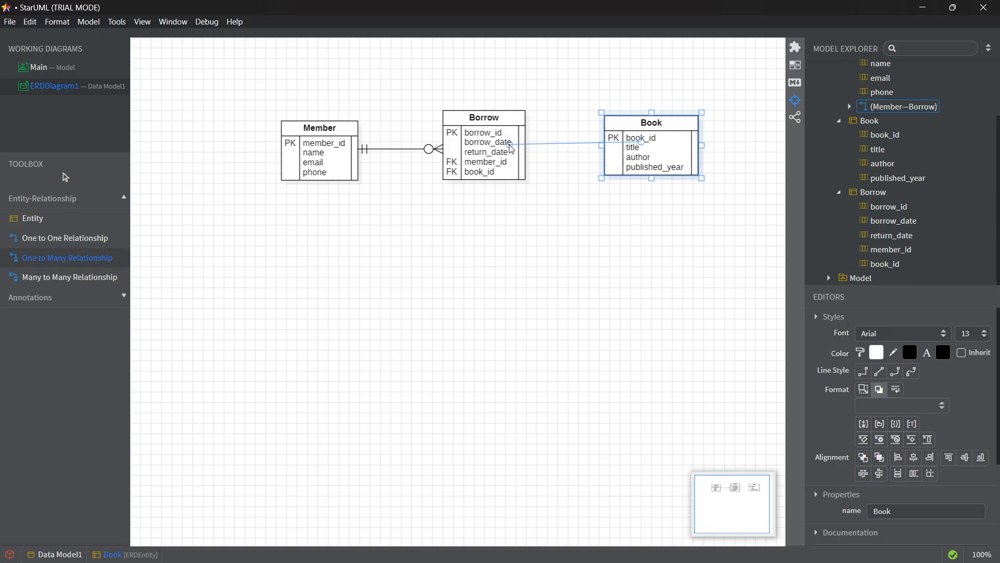
pyautogui.click(598, 204)
pyautogui.click(565, 146)
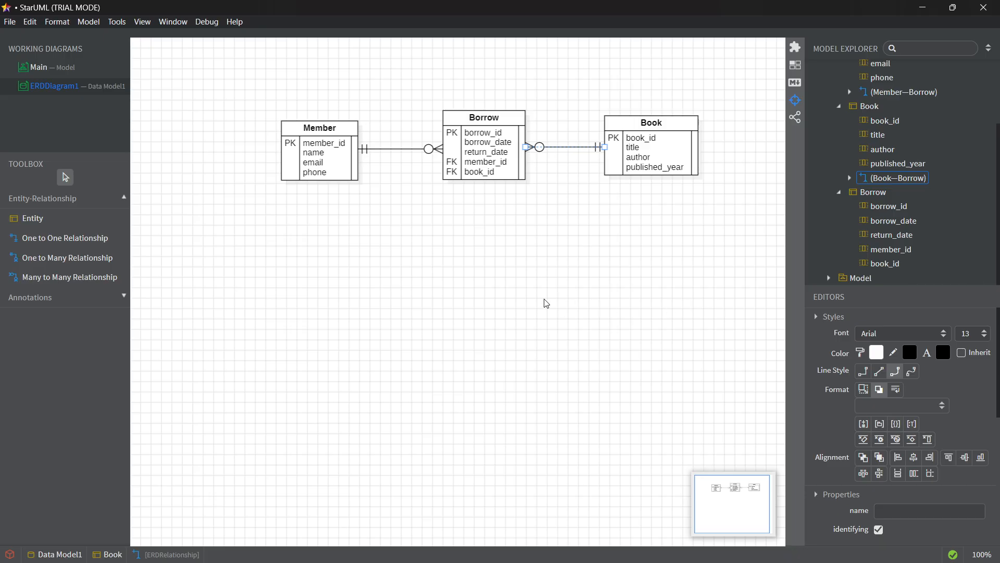
pyautogui.click(482, 285)
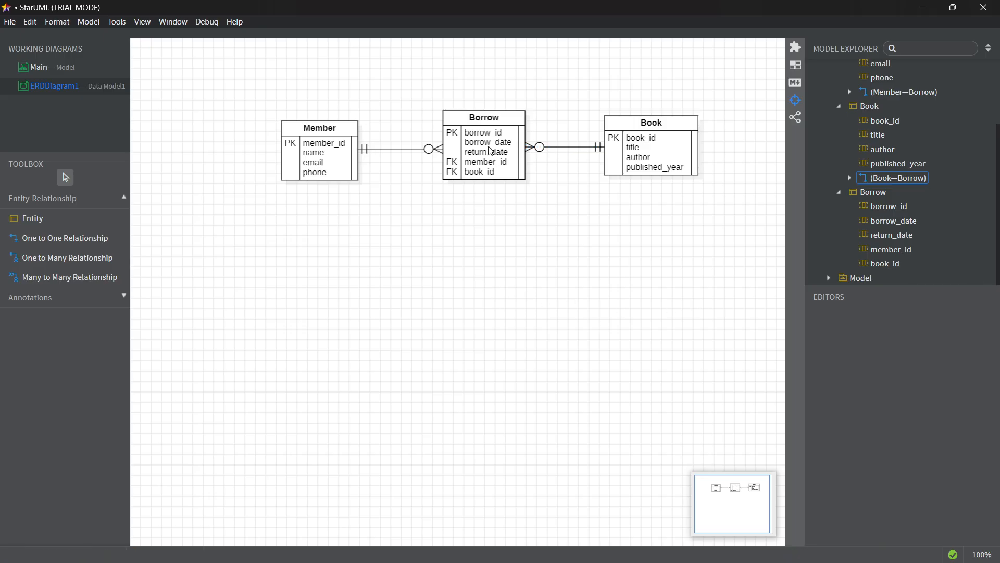
# Step: Move the Borrow entity slightly down so that its upper edge lines up with the Member entity
pyautogui.moveTo(509, 120)
pyautogui.mouseDown()
pyautogui.moveTo(530, 167)
pyautogui.moveTo(504, 127)
pyautogui.moveTo(509, 174)
pyautogui.moveTo(503, 132)
pyautogui.mouseUp()
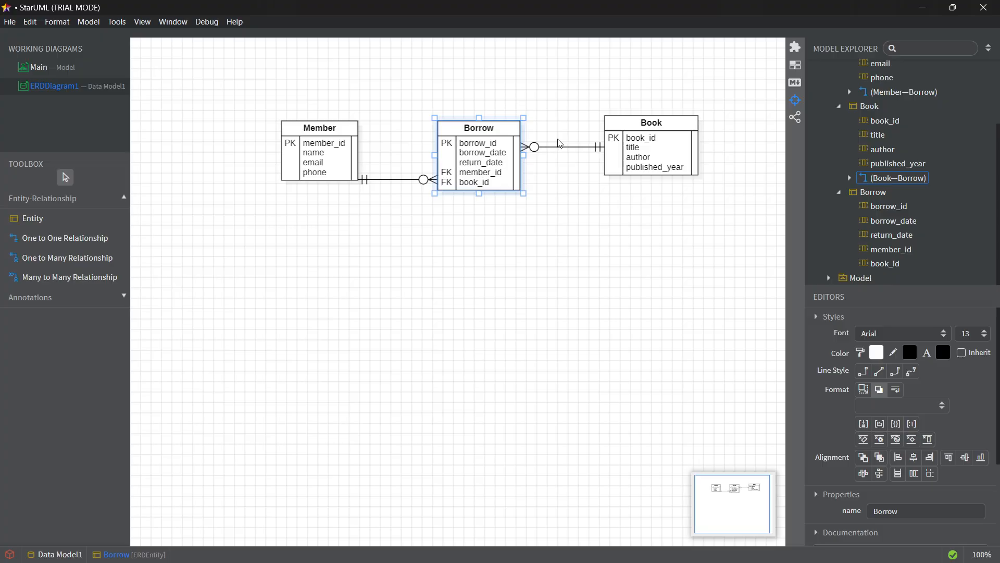